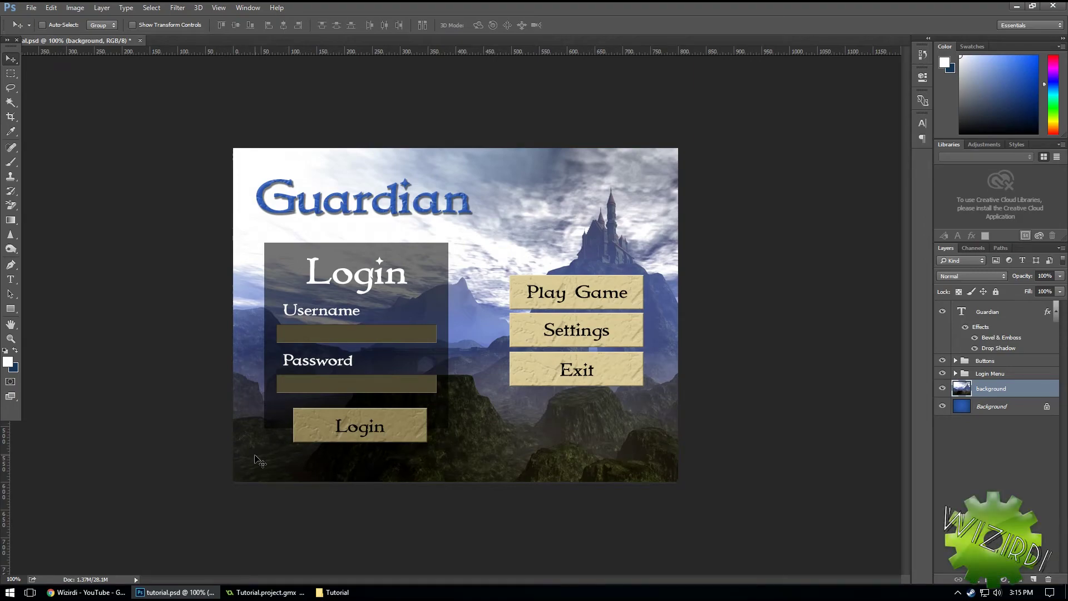
Toggle the Guardian title and sky background layers' visibility to identify them.
click(265, 592)
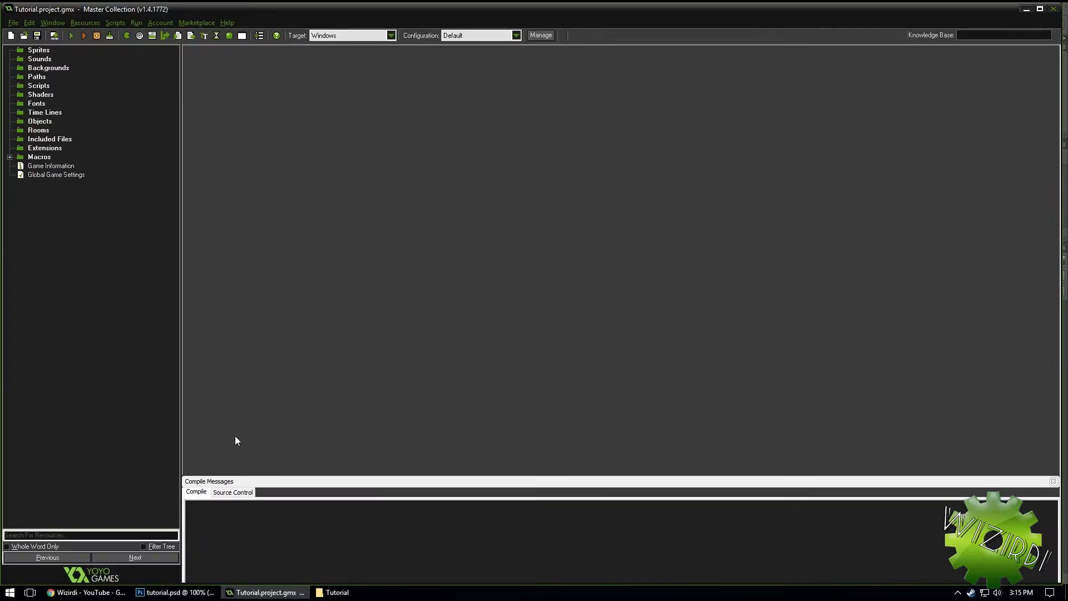
key(alt+Tab)
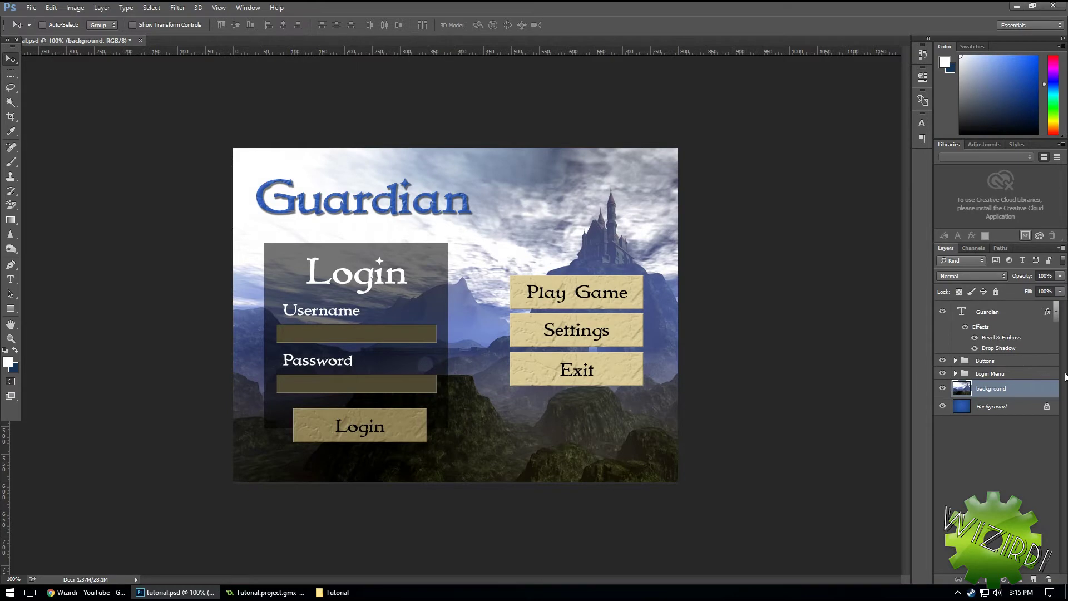
click(984, 327)
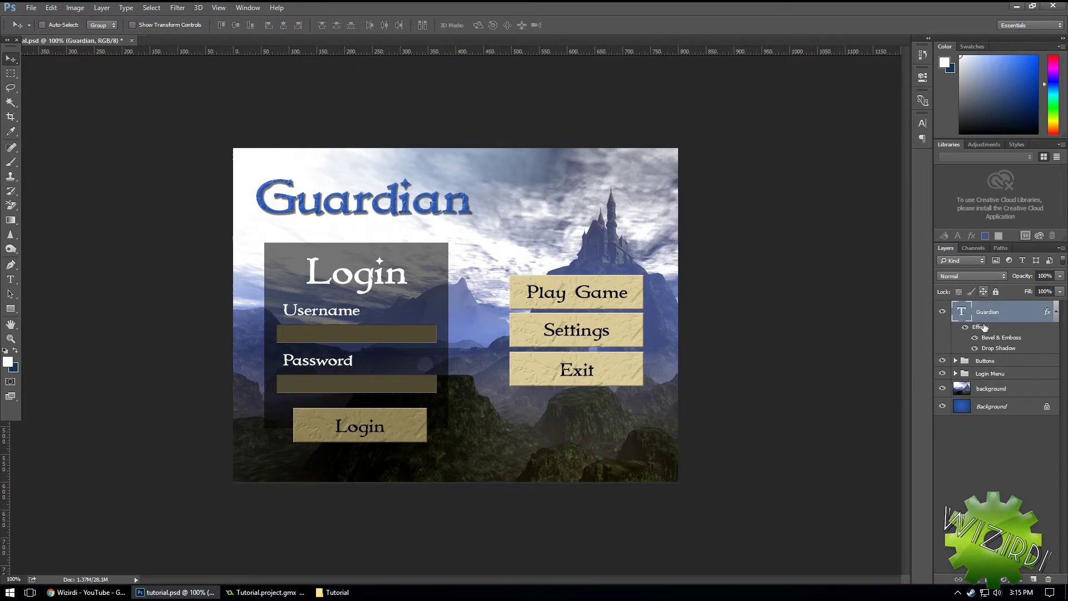
click(978, 390)
click(942, 388)
click(942, 388)
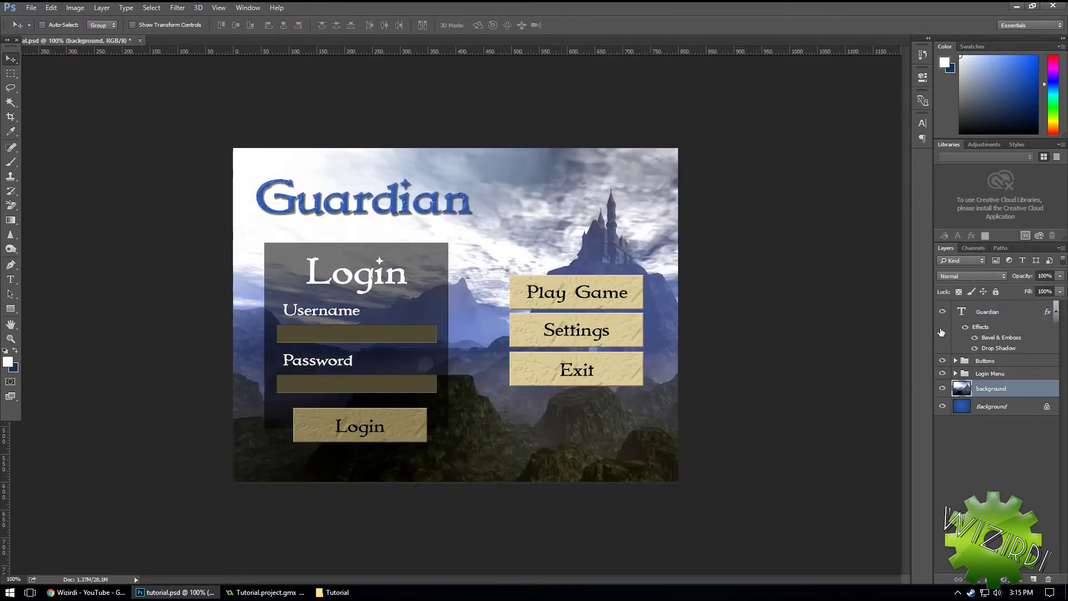
click(943, 313)
click(943, 313)
Select the Guardian and background layers together and apply Merge Layers.
ctrl+click(989, 315)
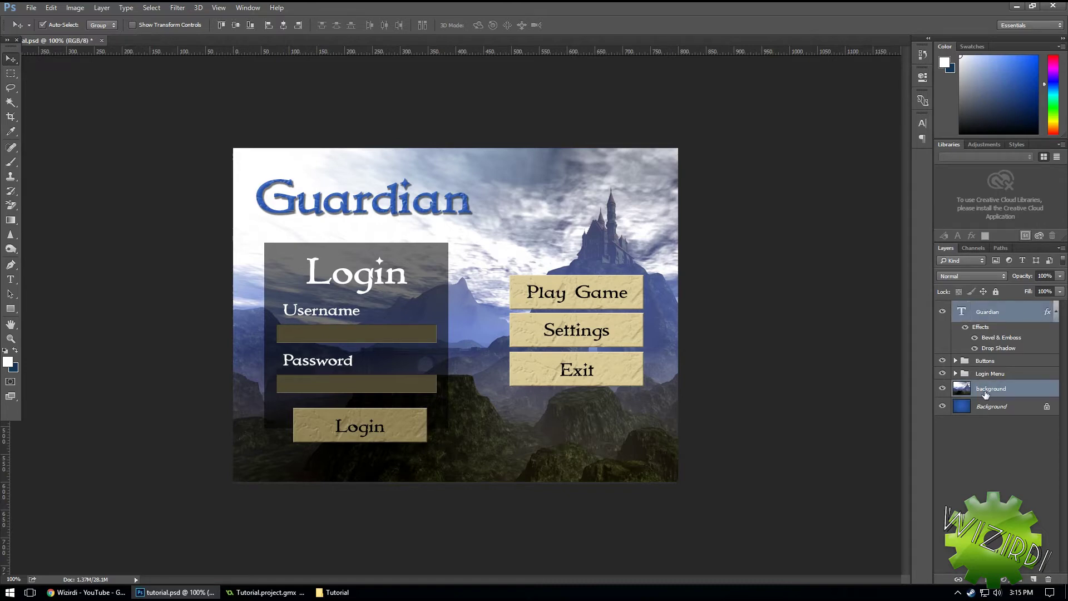
click(989, 315)
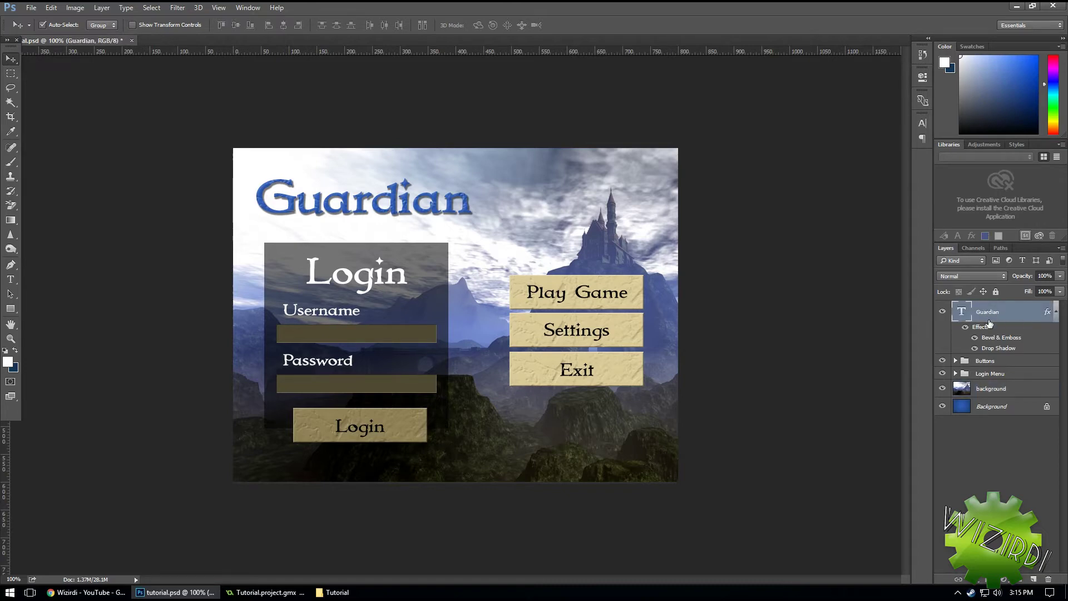
ctrl+click(996, 389)
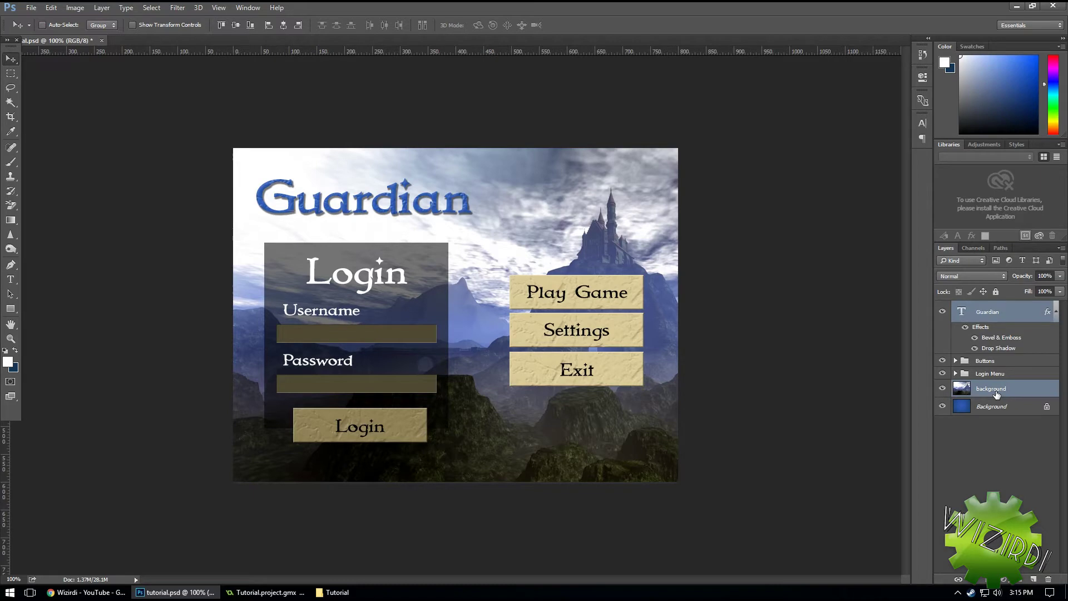
right_click(997, 393)
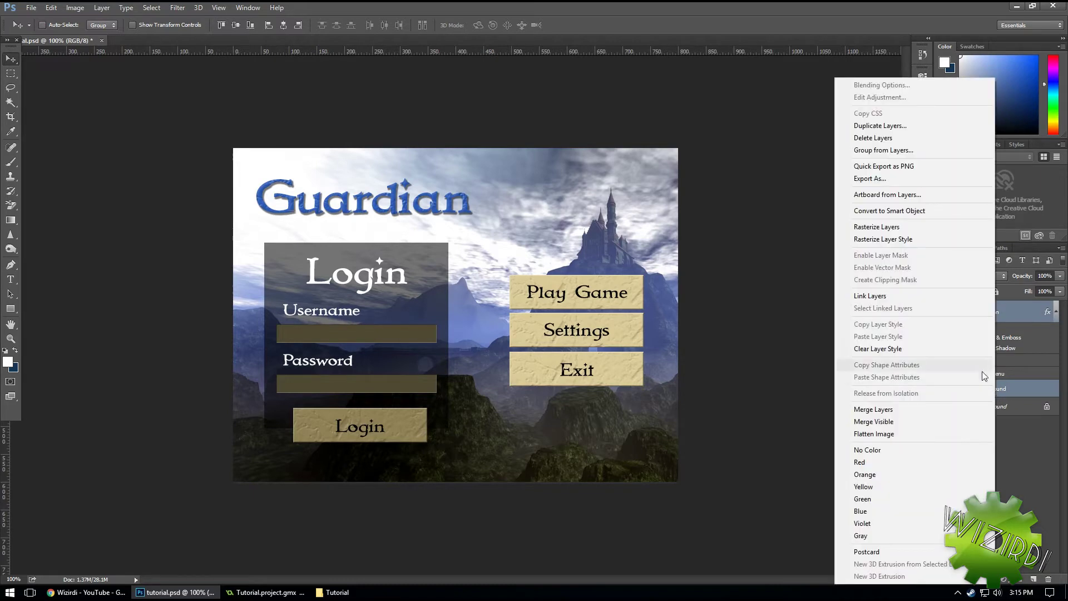
click(887, 410)
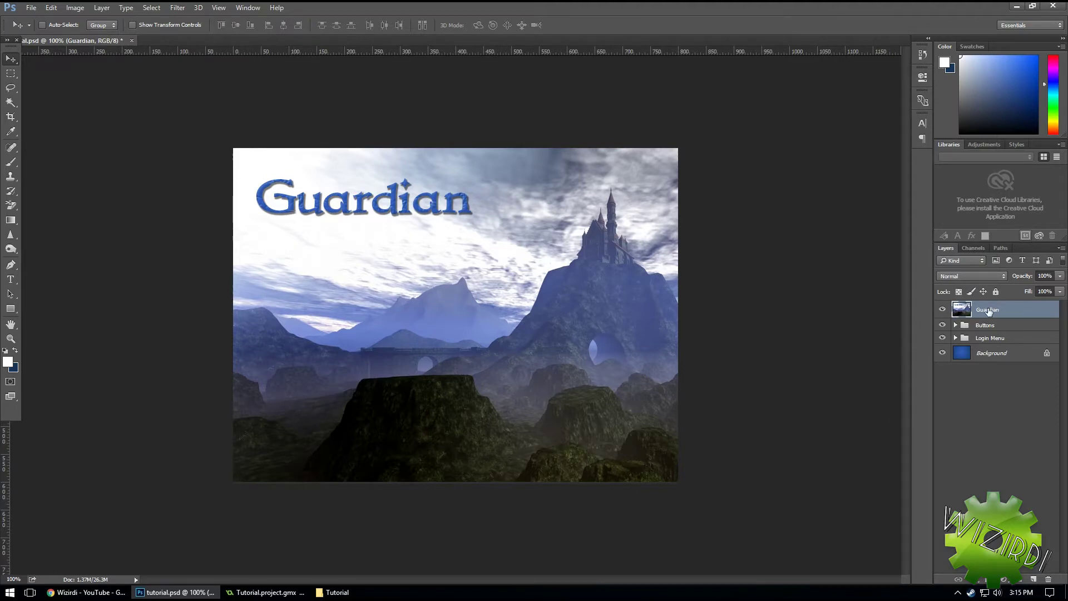
Move the merged Guardian layer below the Login Menu and Buttons groups, then check its visibility.
drag(988, 312, 999, 344)
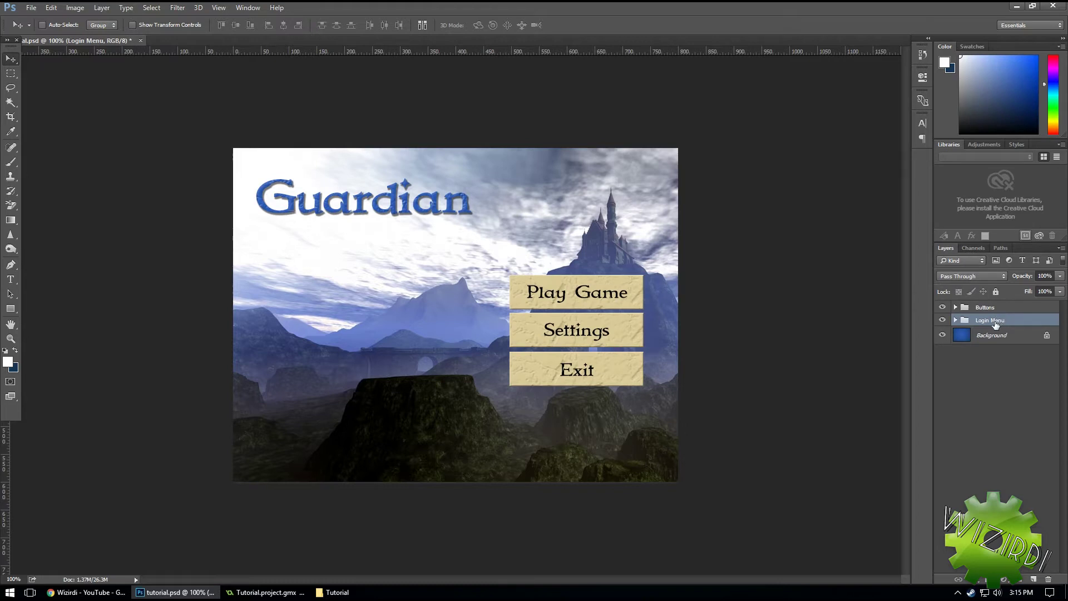
click(955, 319)
mouse_move(968, 336)
mouse_down()
mouse_move(971, 312)
mouse_move(972, 342)
mouse_up()
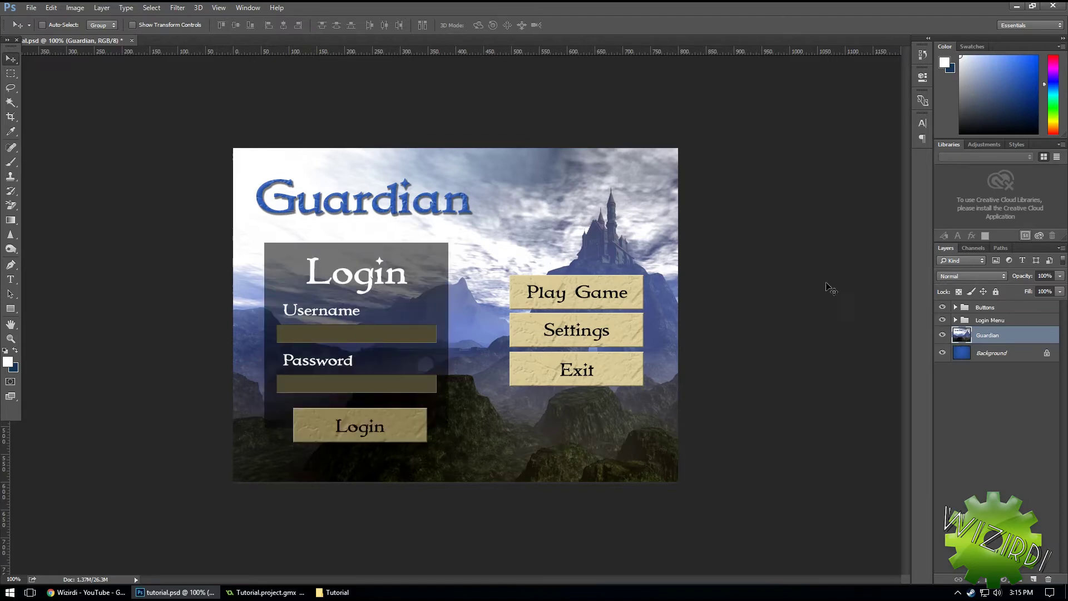
click(942, 336)
click(942, 337)
Quick-export the Guardian layer as a PNG named background into the Tutorial folder.
right_click(980, 341)
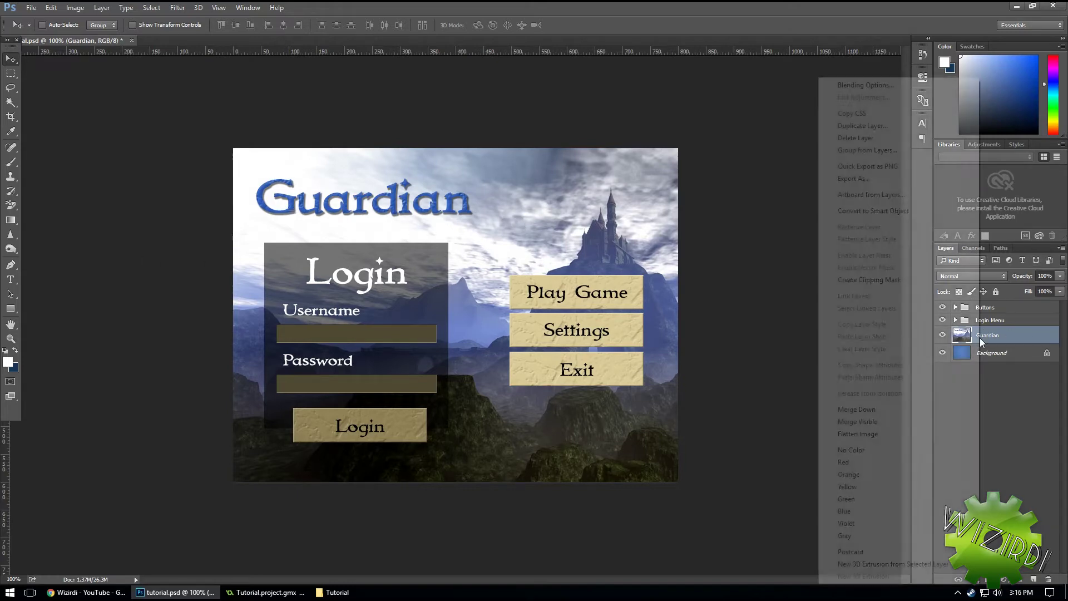
click(896, 166)
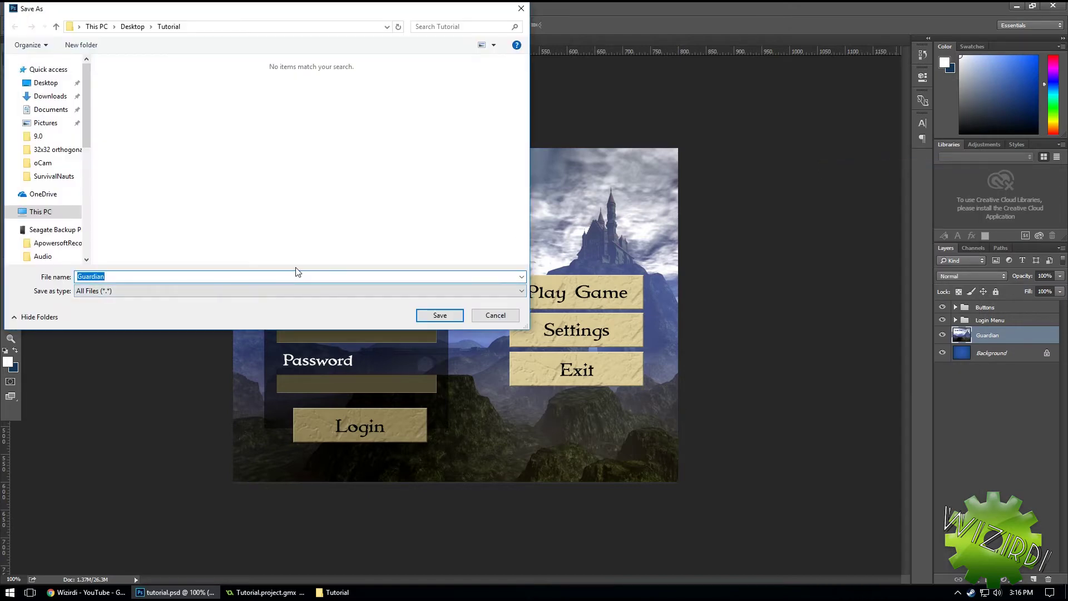
text(background)
click(451, 318)
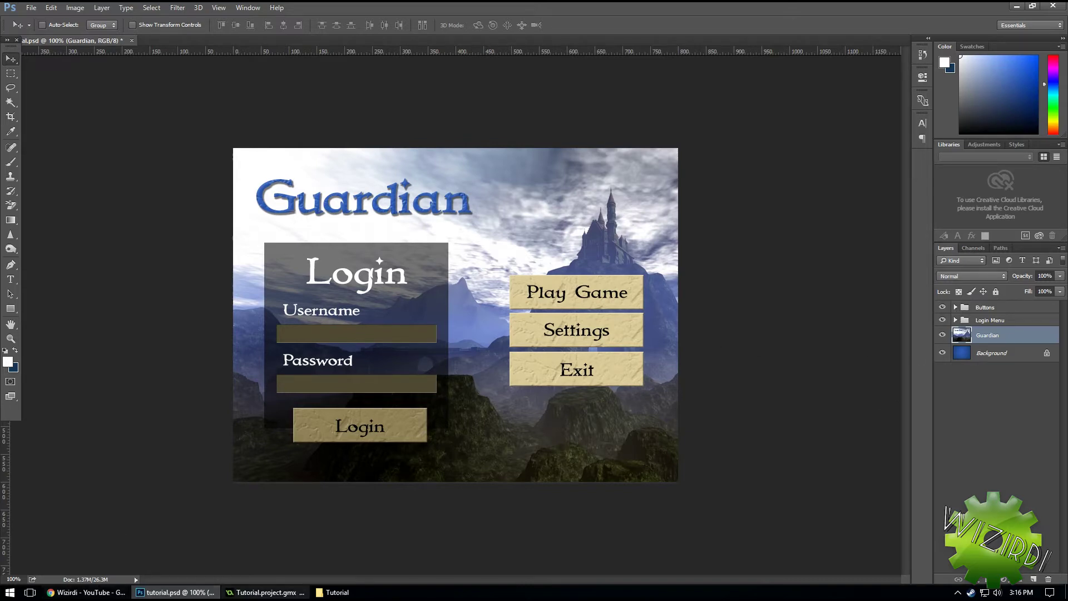
Refresh the Tutorial folder in Explorer to confirm the exported background image.
click(334, 592)
right_click(615, 386)
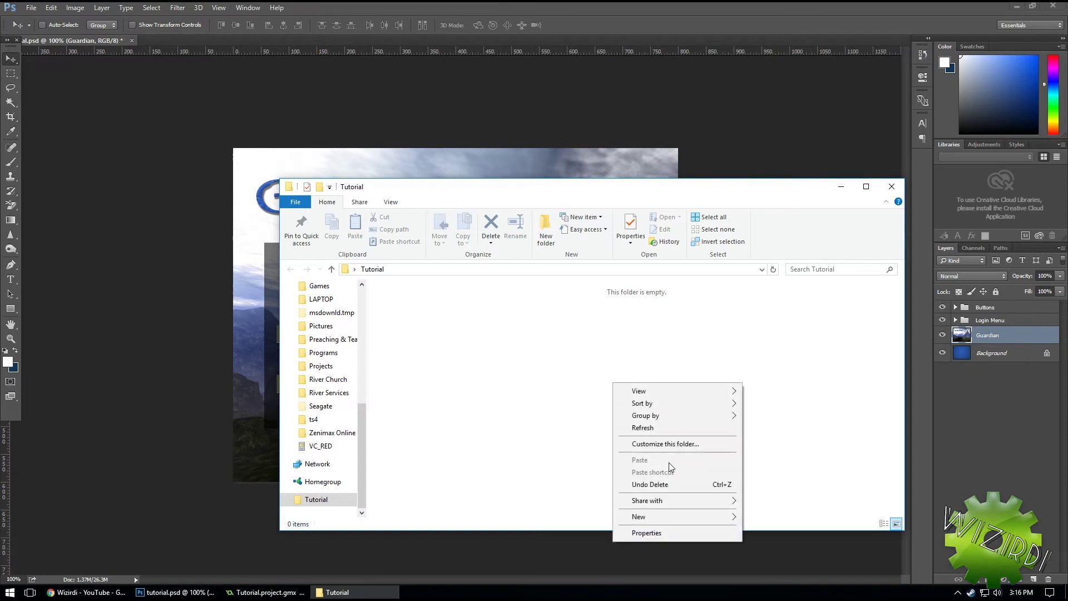
click(659, 428)
click(401, 305)
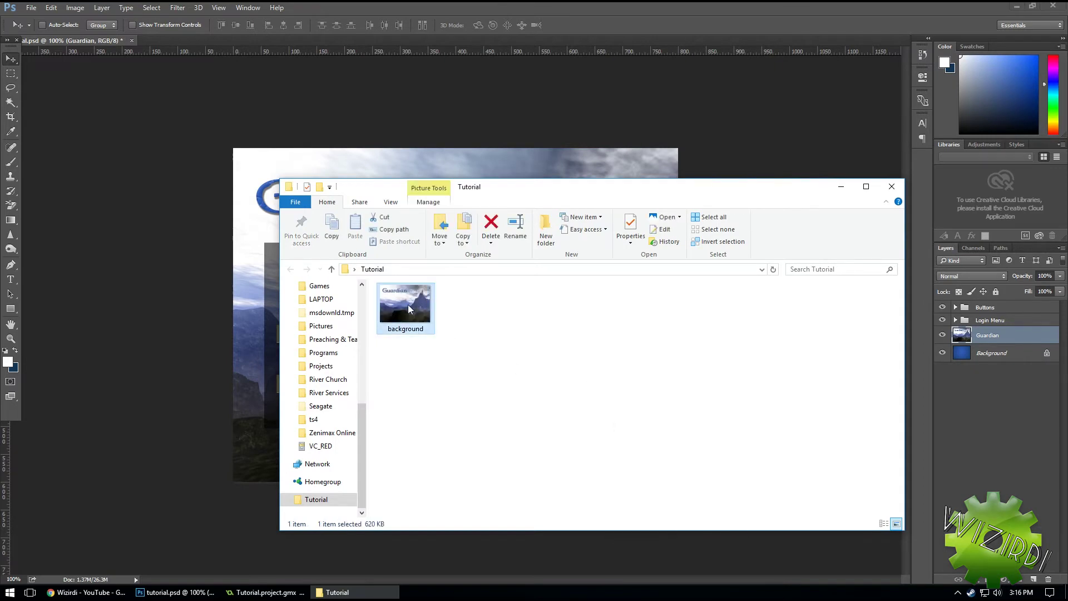
click(142, 278)
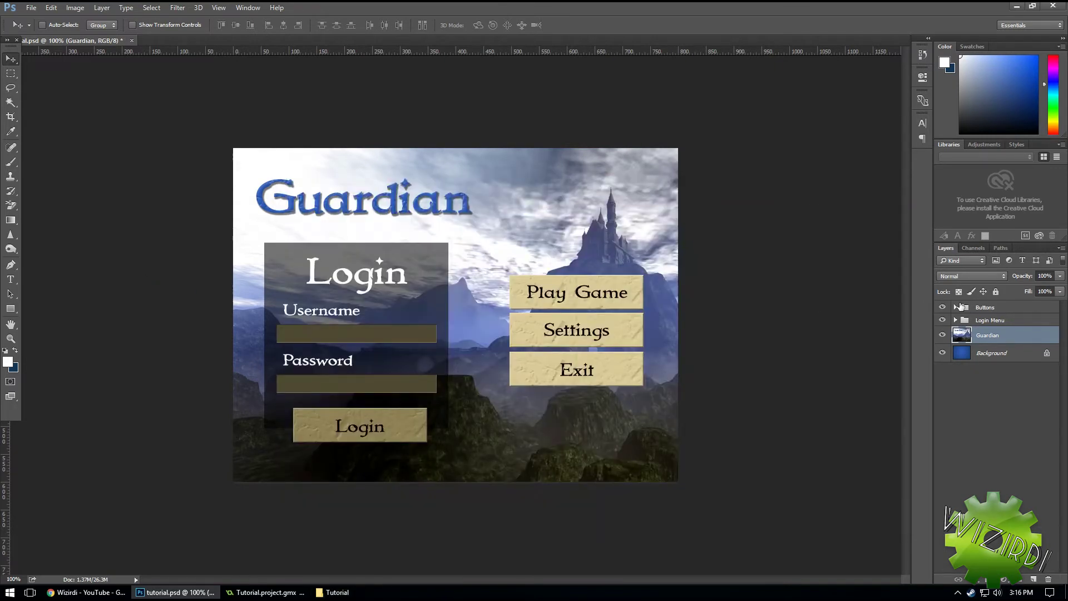
click(955, 307)
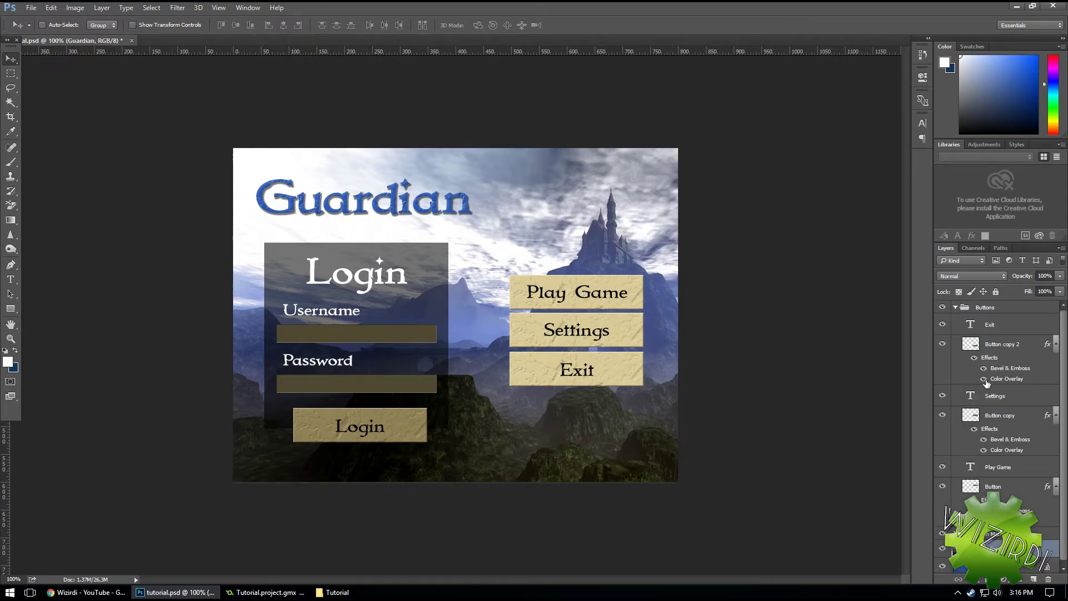
Quick-export the Exit button's Button copy 2 layer as a PNG named ExitButton.
click(942, 343)
click(942, 344)
click(1027, 346)
right_click(1004, 348)
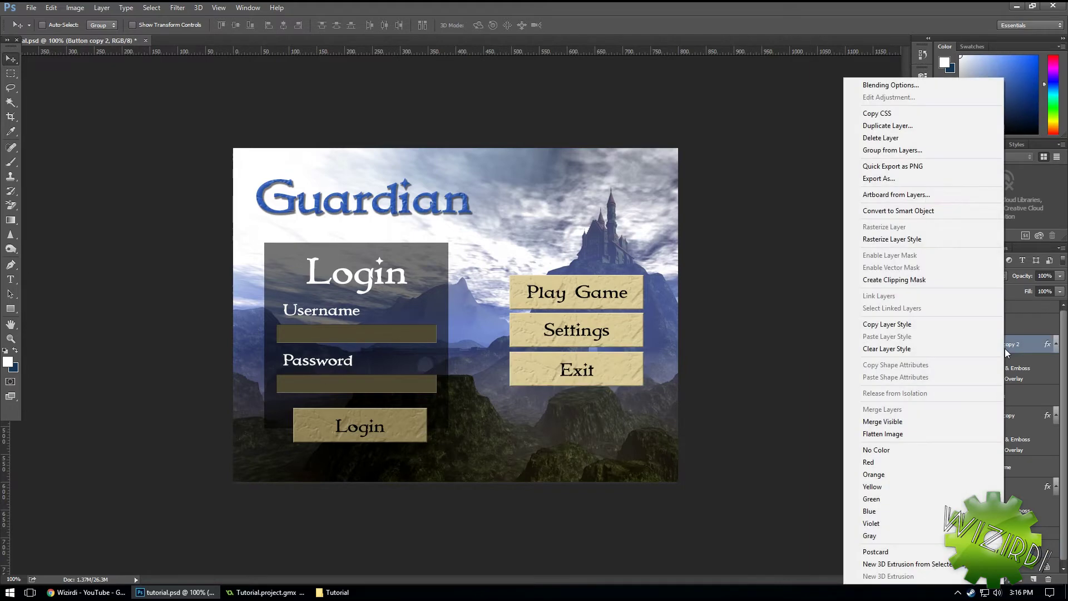
click(932, 167)
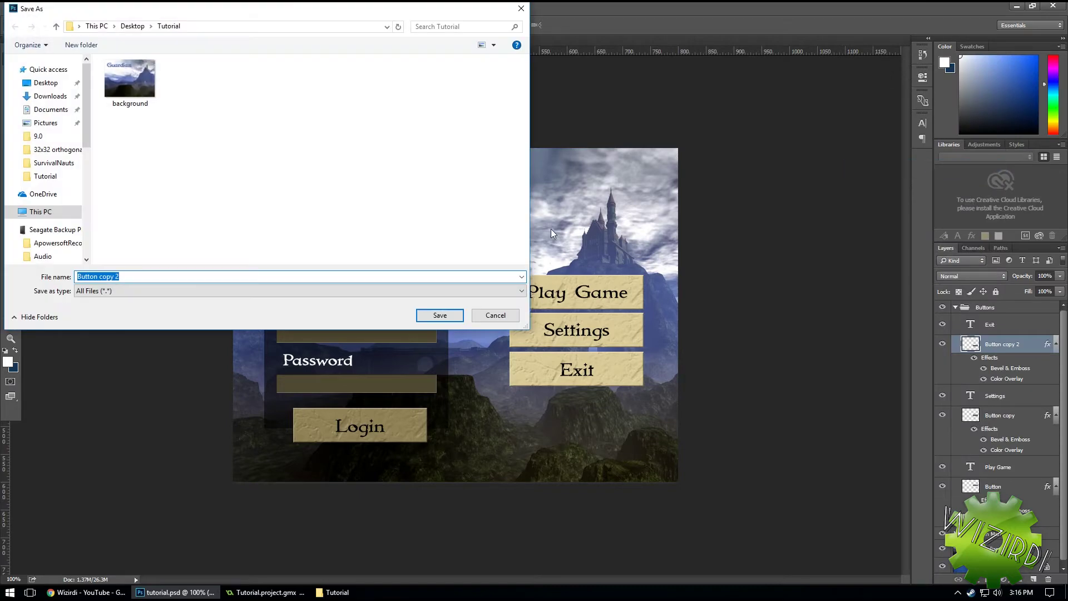
text(ExitButton)
key(Return)
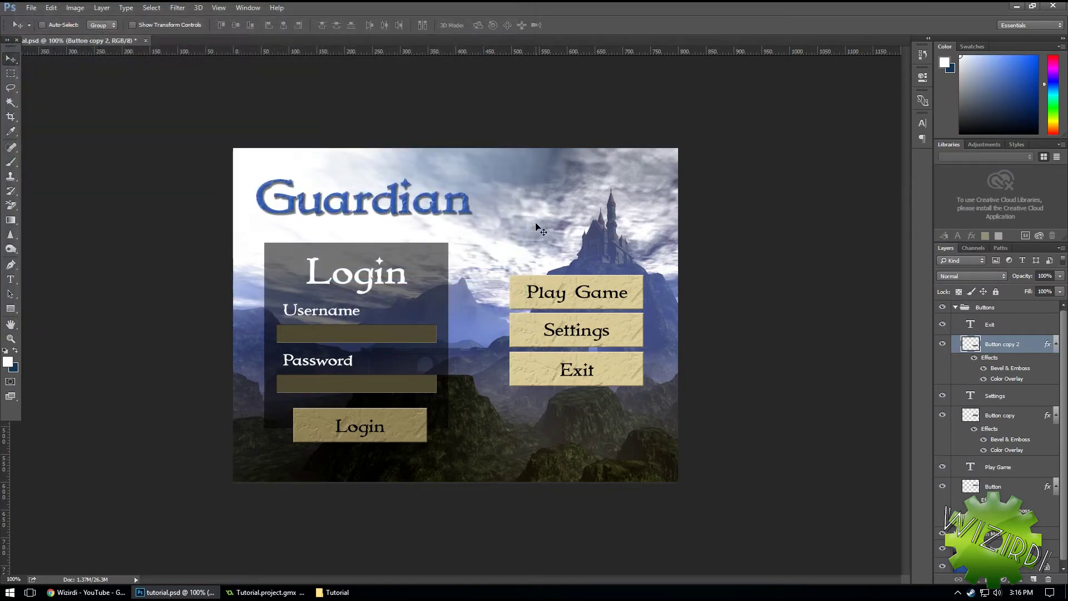
Expand the Login Menu group and toggle the login_menu panel and Login text layers to identify them.
click(954, 308)
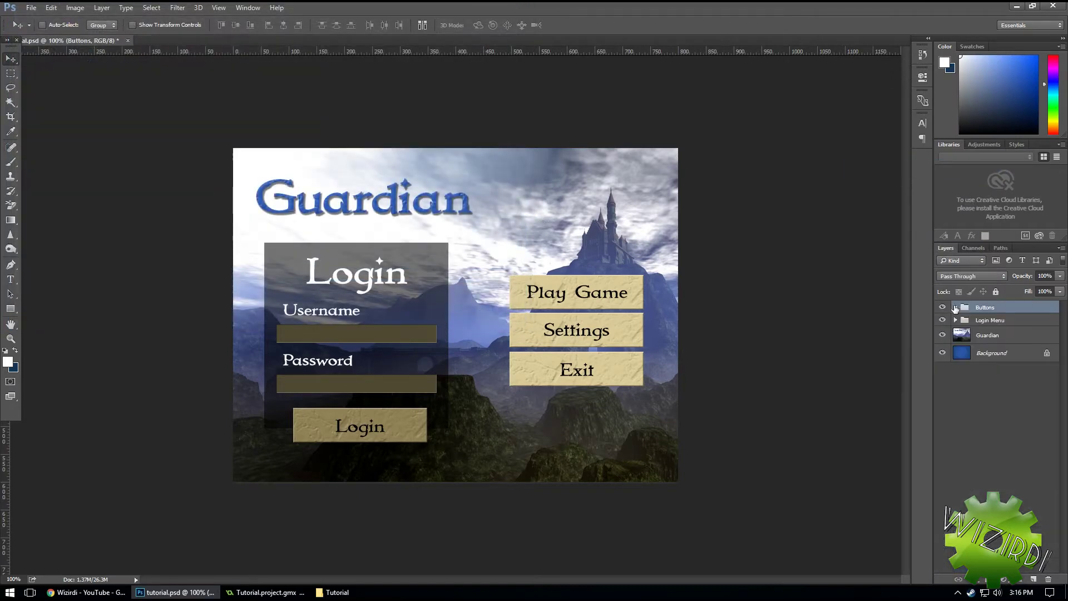
click(955, 320)
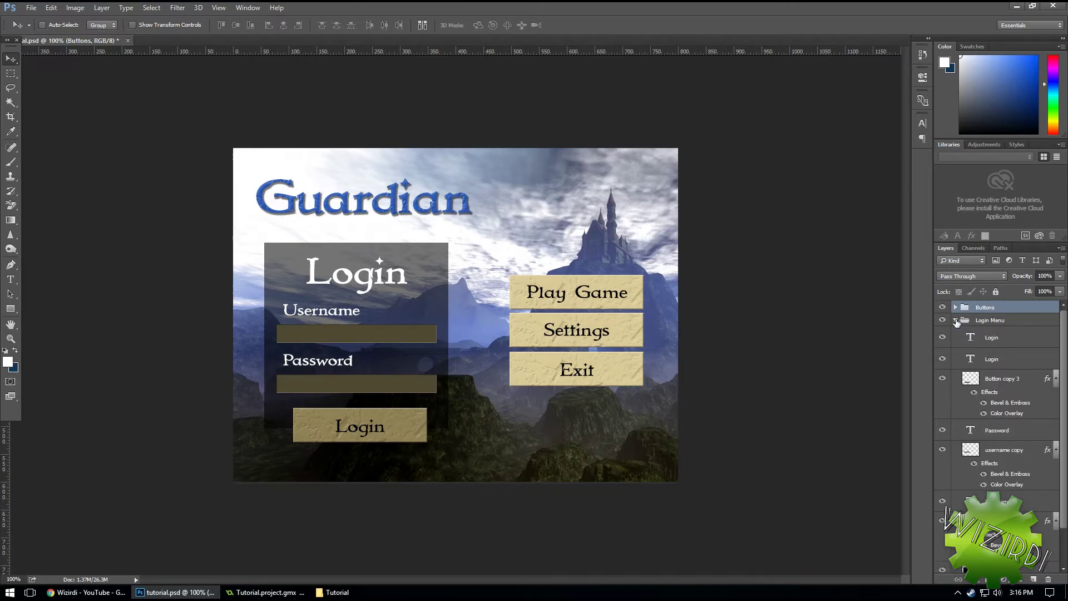
scroll(968, 505, down, 2)
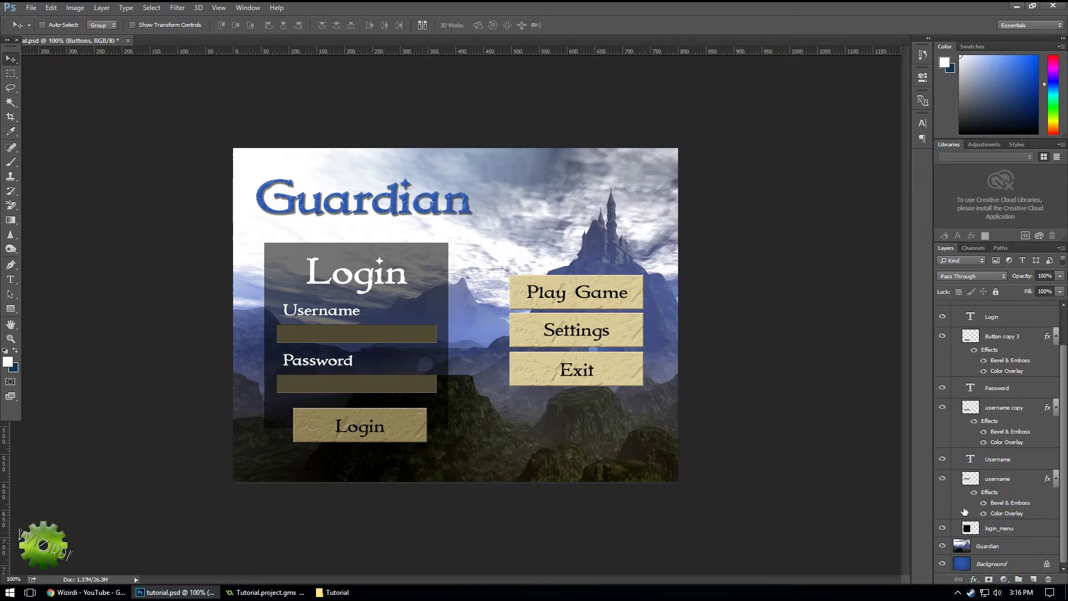
click(991, 530)
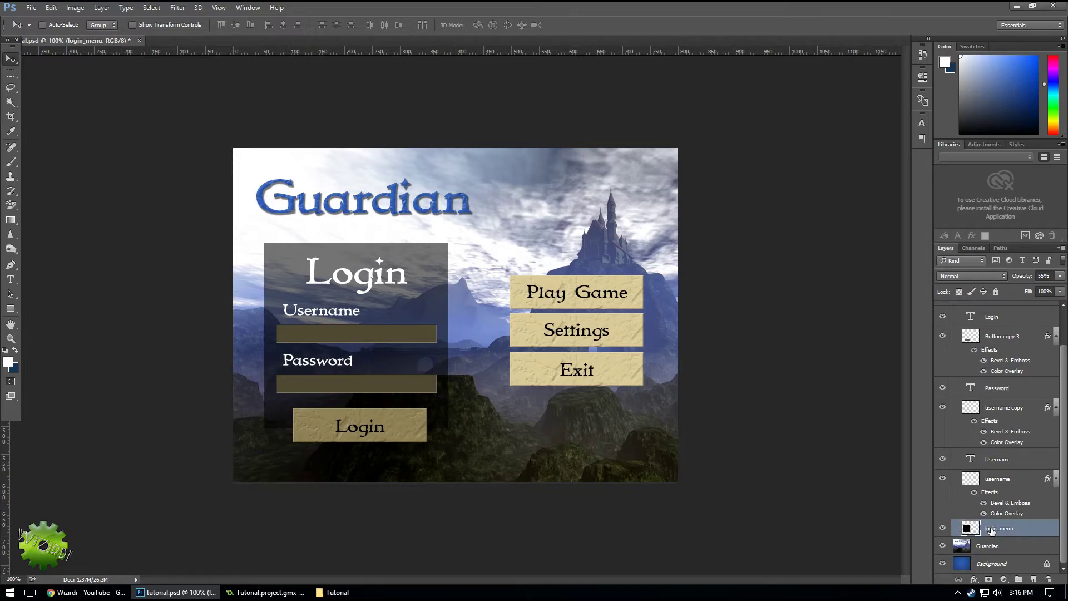
click(942, 527)
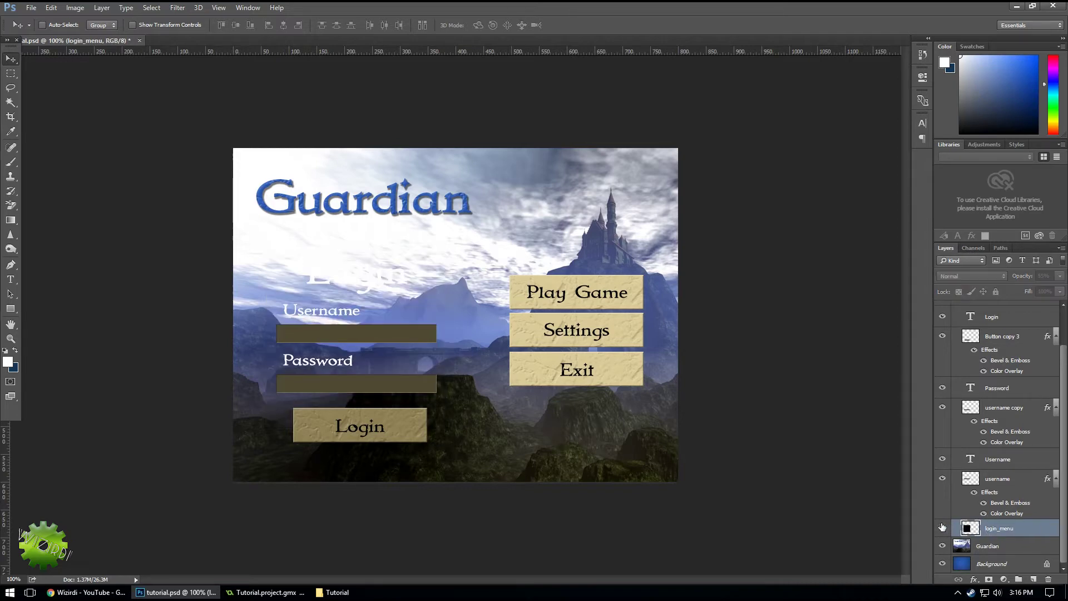
click(942, 527)
click(943, 317)
click(942, 317)
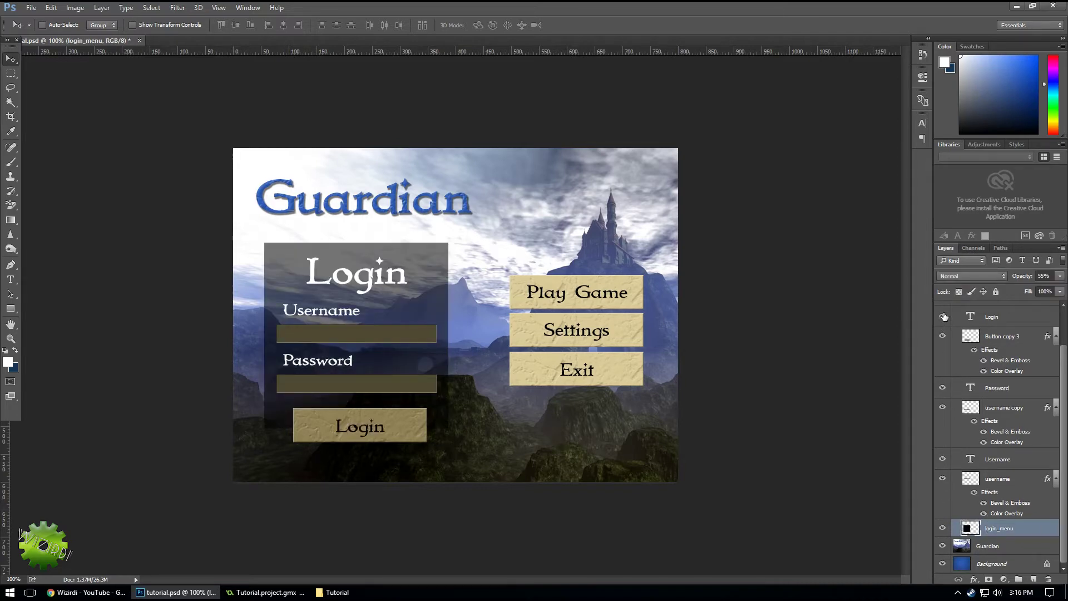
scroll(937, 433, up, 1)
click(942, 308)
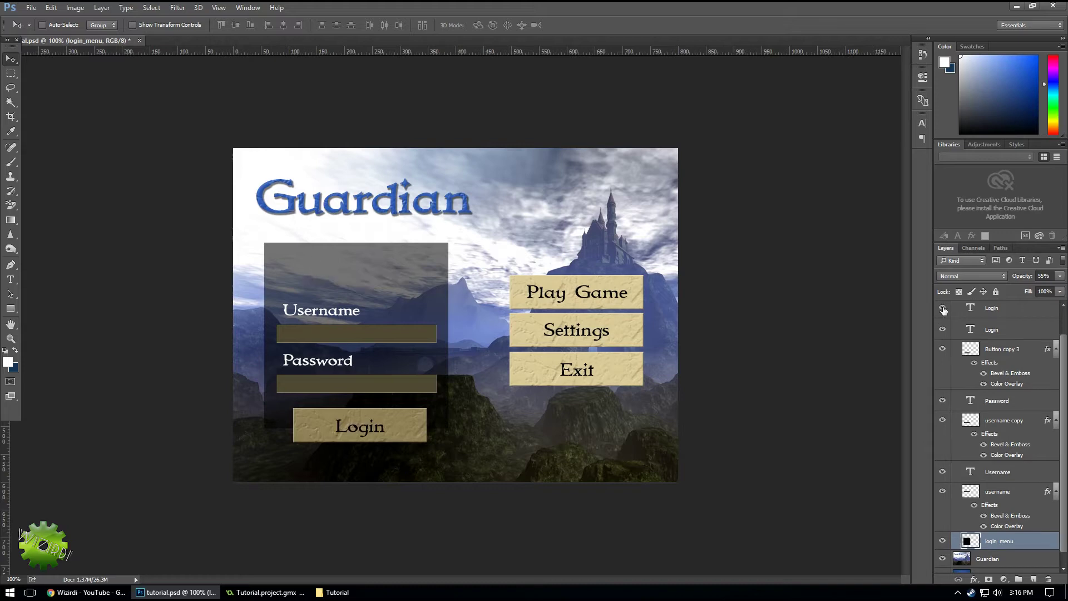
click(942, 308)
click(942, 308)
click(942, 309)
Merge the Login text through login_menu layers and move the result above Guardian.
click(1002, 312)
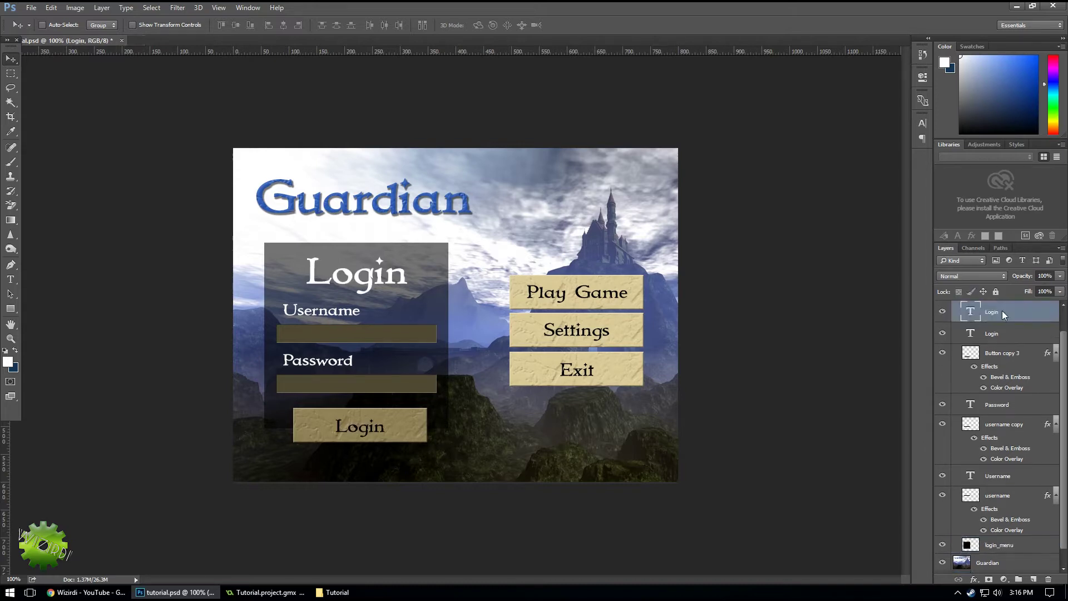
shift+click(989, 545)
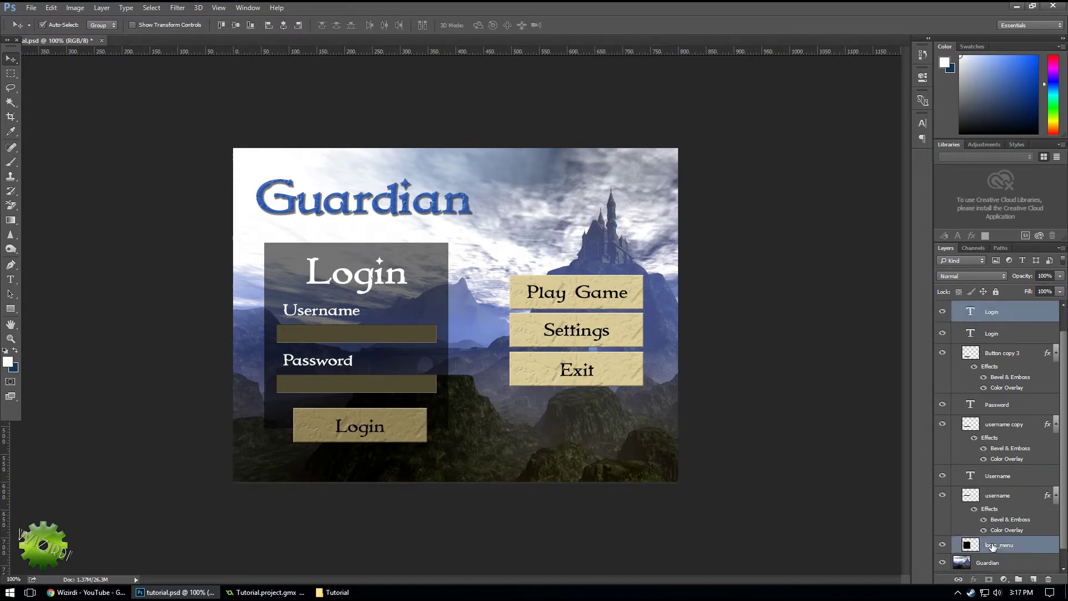
right_click(987, 546)
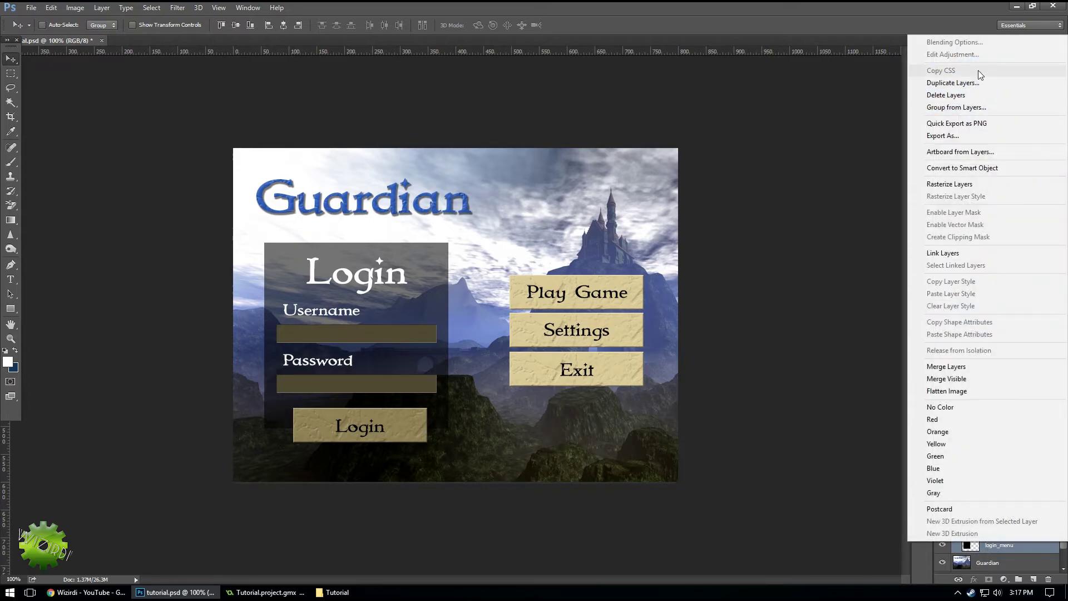
click(949, 367)
drag(1001, 315, 1005, 526)
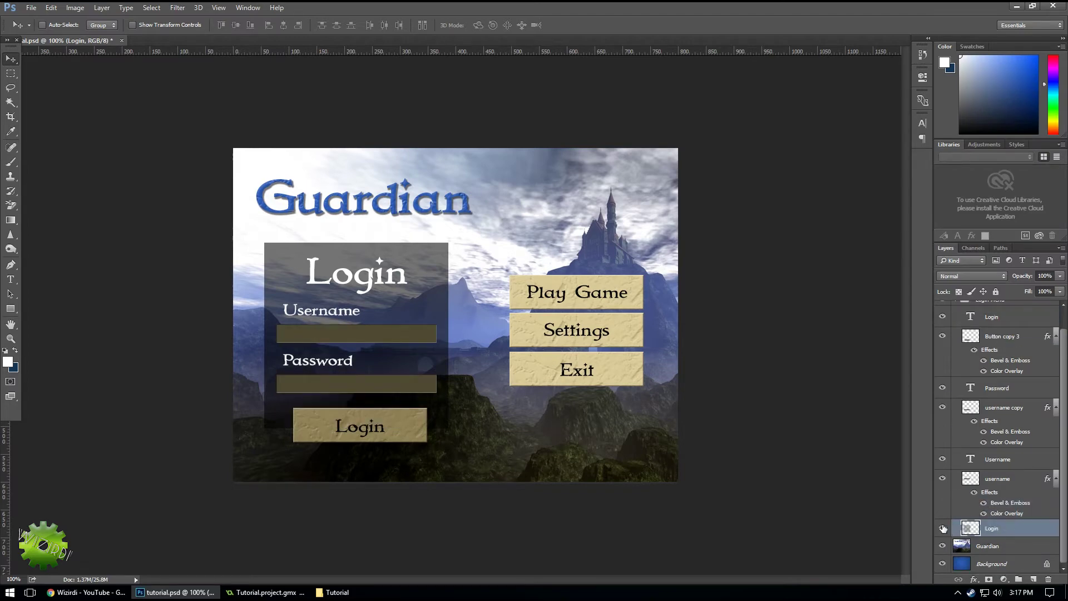
Quick-export the merged Login layer as a PNG named login_menu.
click(942, 528)
click(943, 527)
right_click(987, 531)
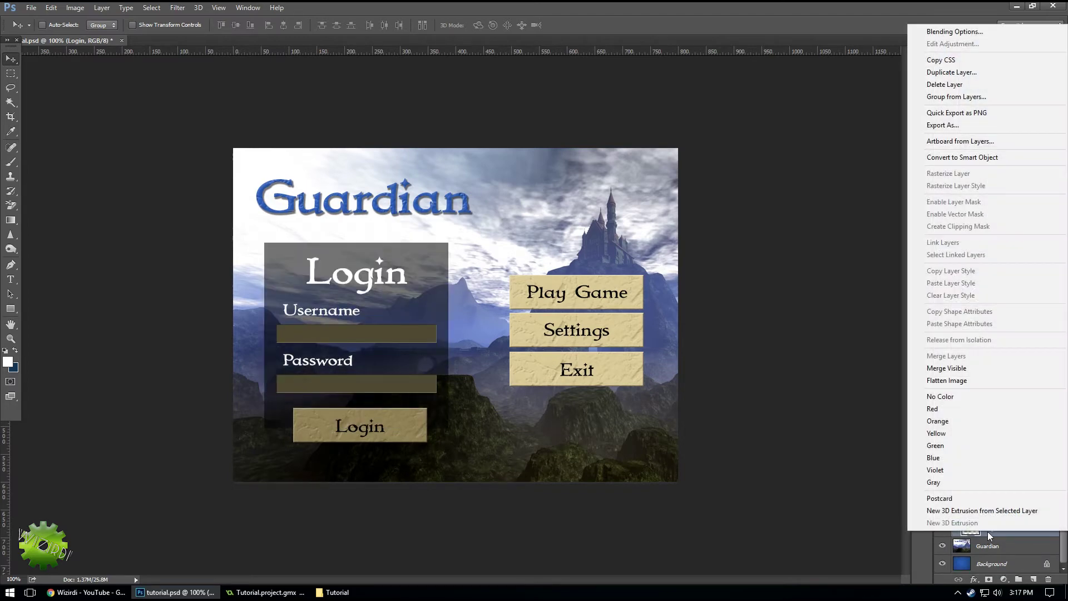
click(962, 112)
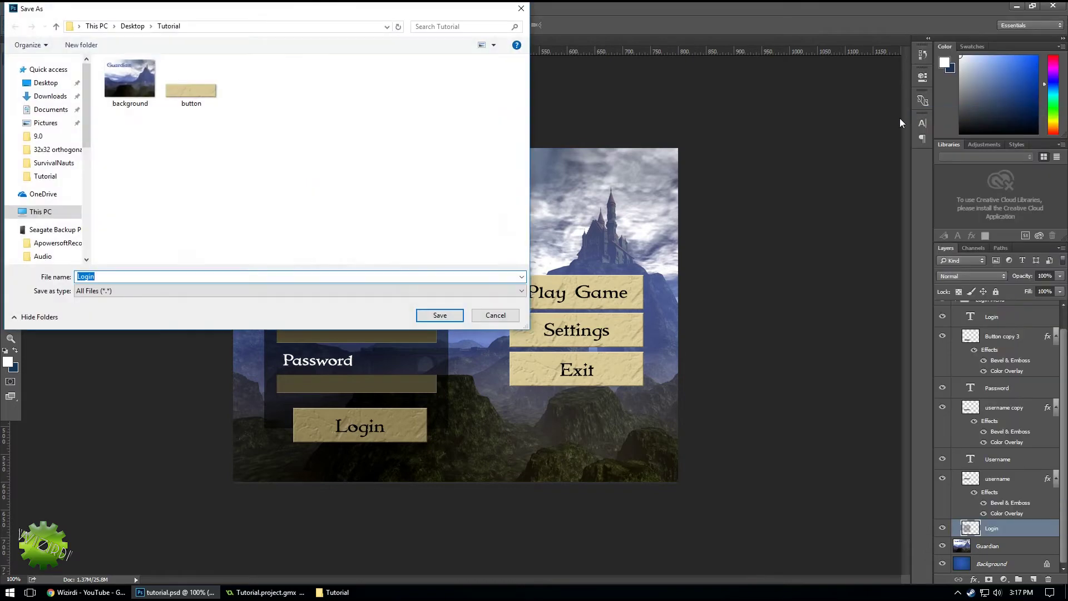
text(lo)
key(Return)
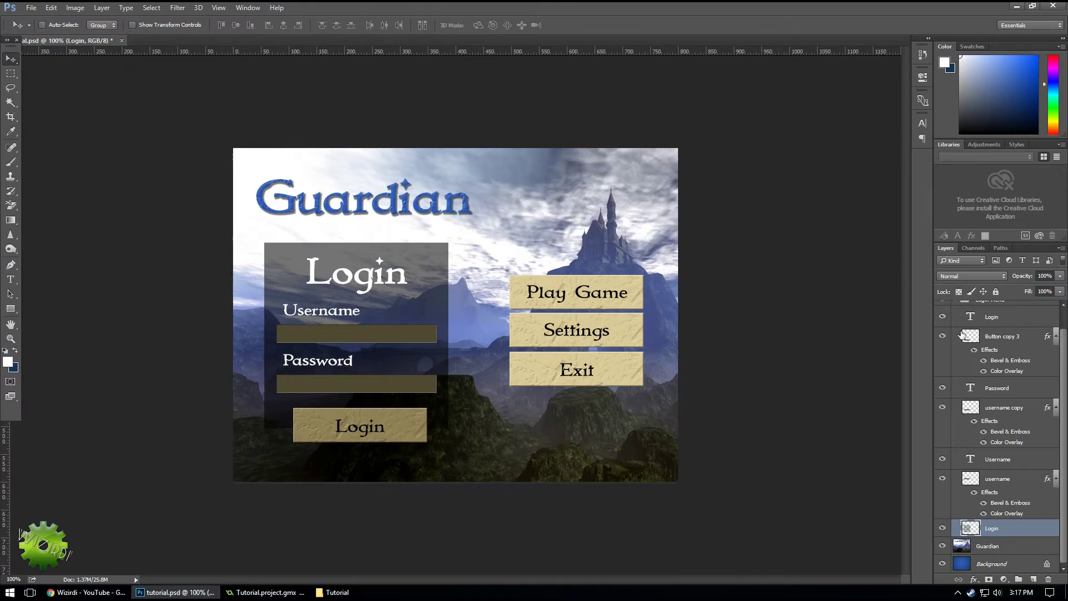
Select Button copy 3 and toggle the Login button text to confirm the button layer.
click(943, 336)
click(942, 335)
click(993, 337)
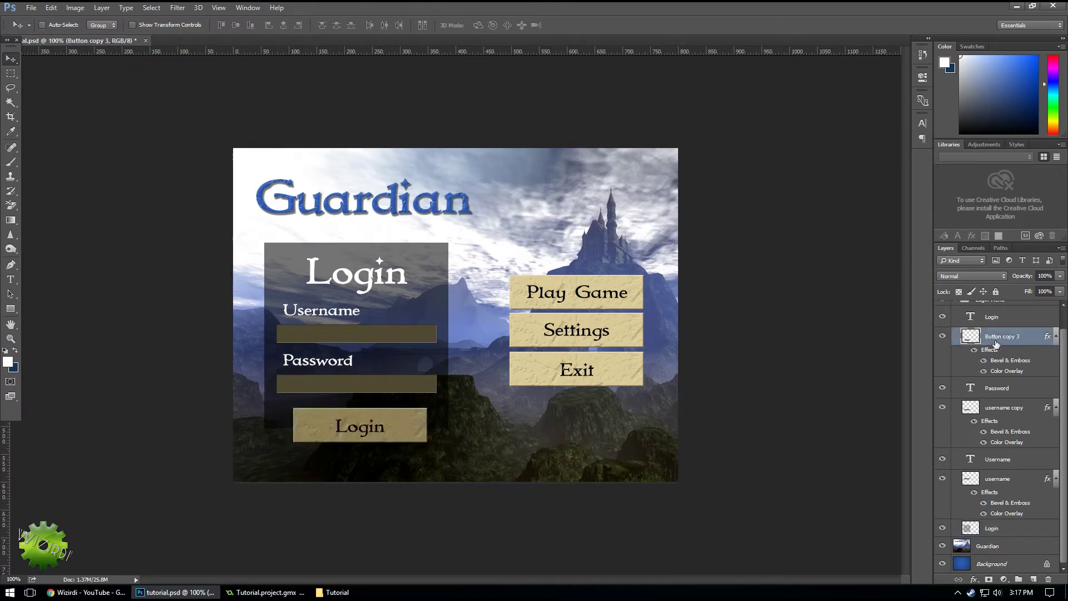
right_click(995, 340)
click(1008, 337)
click(942, 317)
click(943, 317)
click(942, 317)
click(944, 318)
Quick-export Button copy 3 as a PNG named login_button.
right_click(1006, 338)
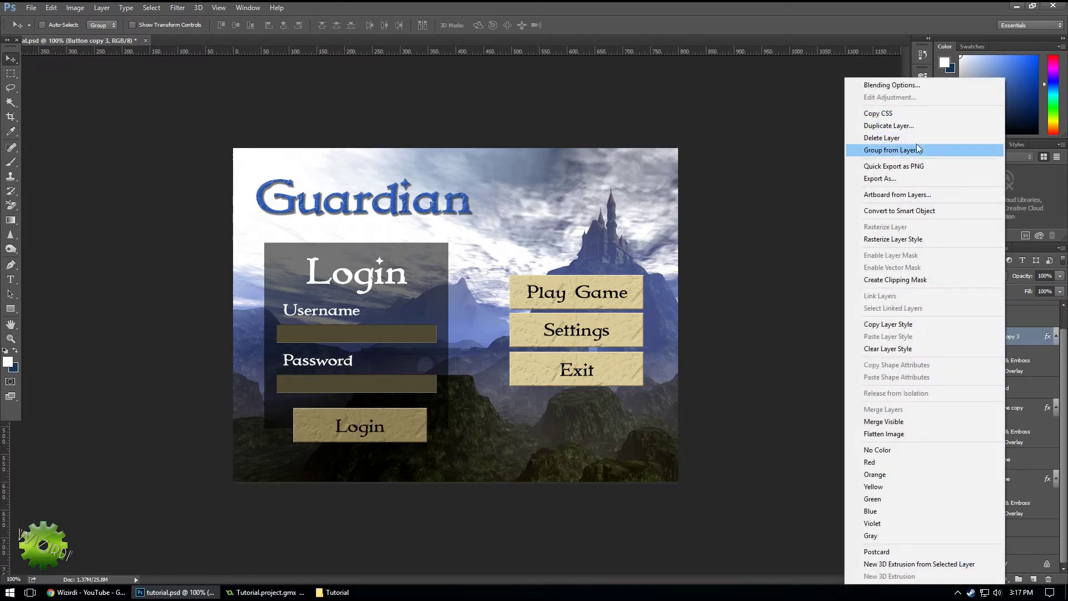
click(919, 165)
text(login_button)
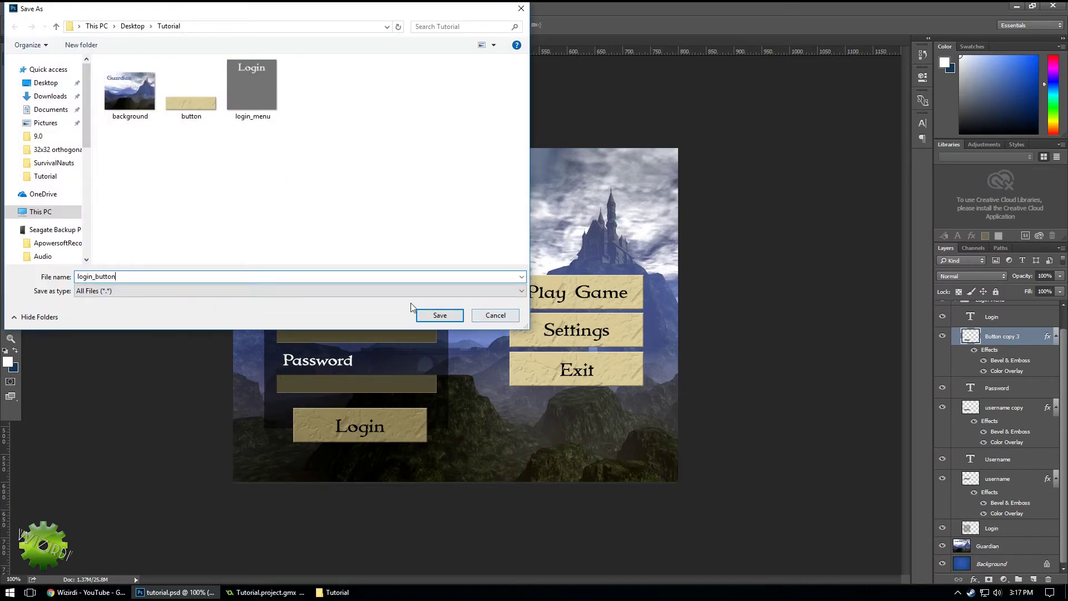
click(439, 315)
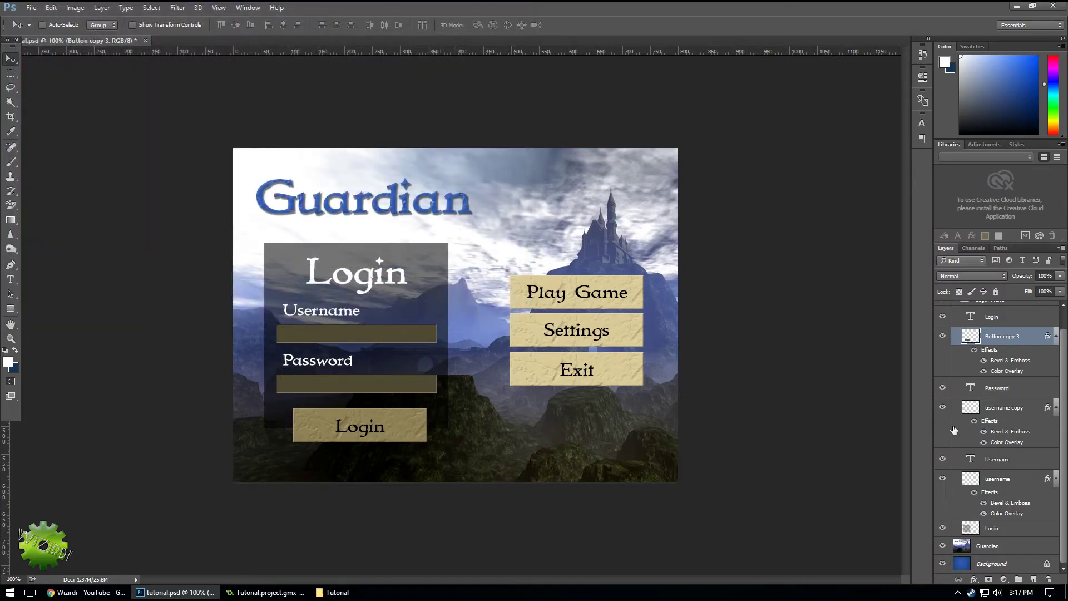
Toggle the password and username field layers to identify the username layer.
click(942, 406)
click(942, 407)
click(942, 406)
click(942, 407)
click(943, 481)
click(943, 482)
Quick-export the username layer as a PNG named login_textarea.
click(998, 480)
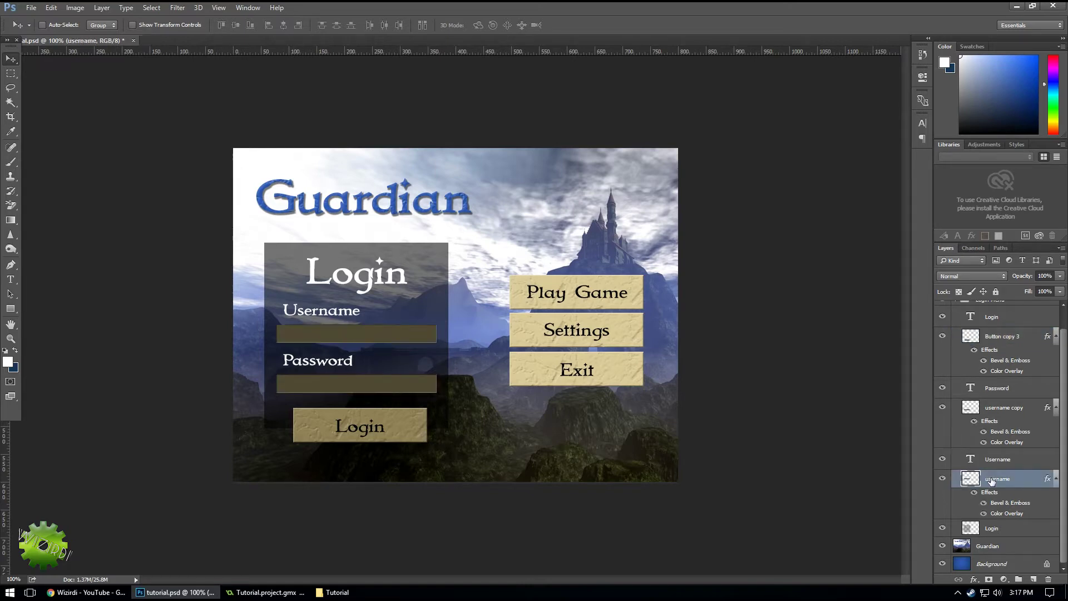
right_click(999, 482)
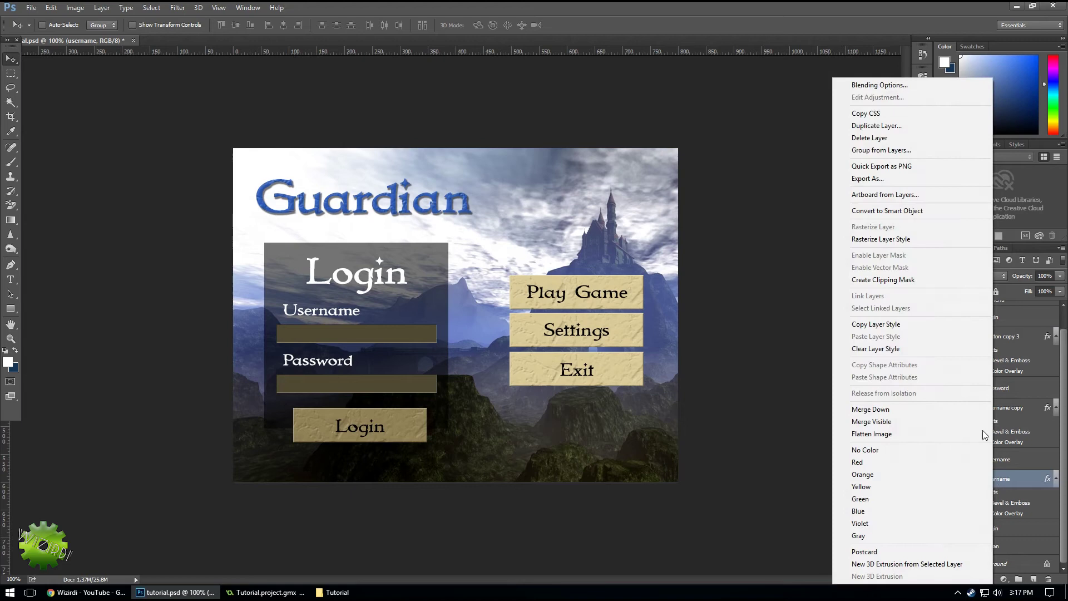
click(901, 166)
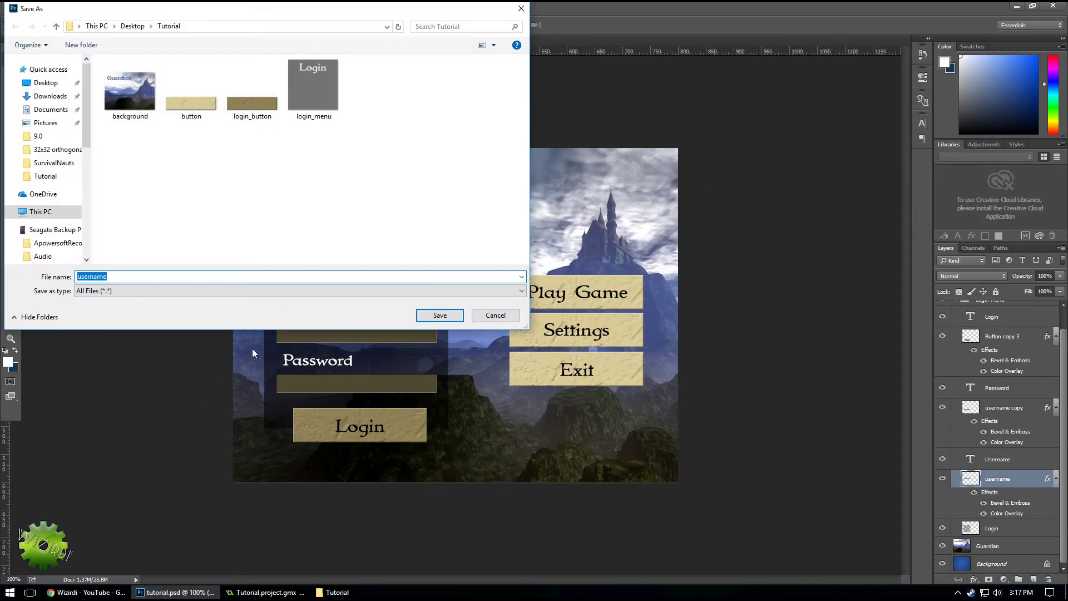
text(login_textarea)
click(453, 318)
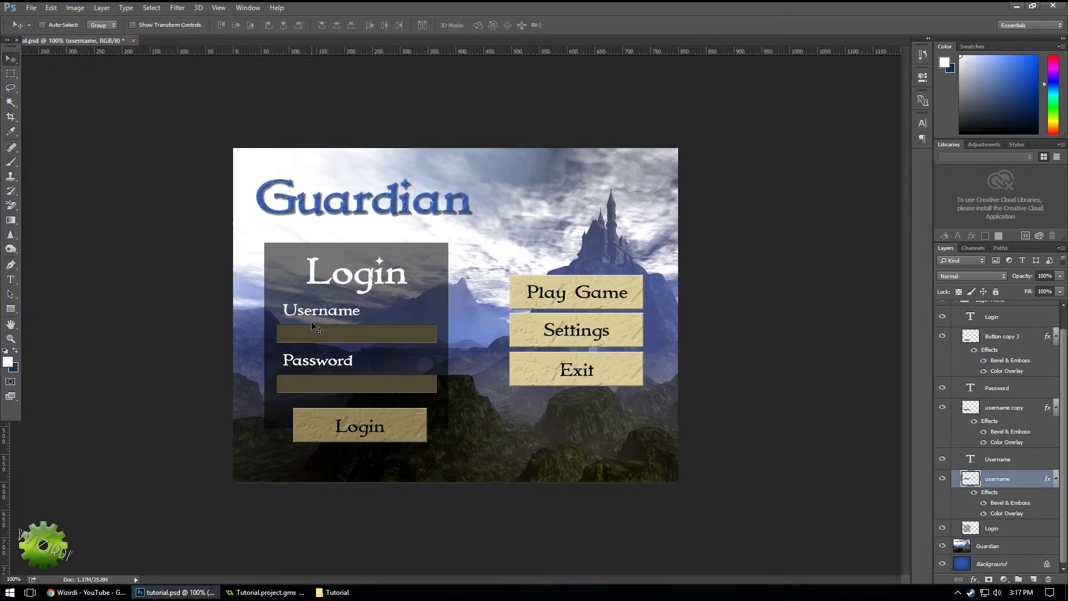
Refresh the Tutorial folder and verify all five exported images are present.
click(336, 592)
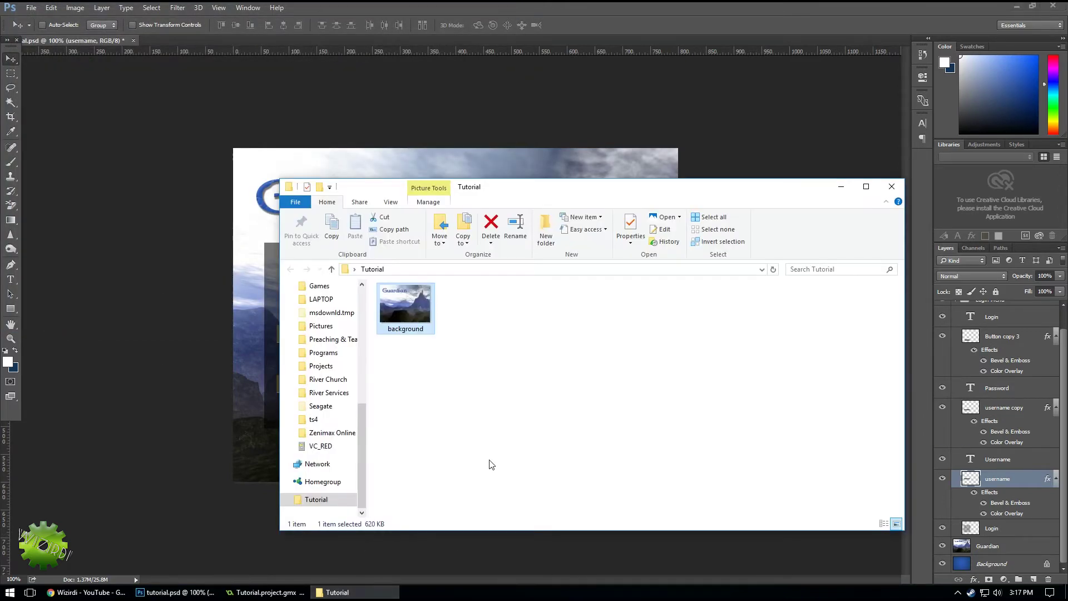
right_click(490, 460)
click(535, 344)
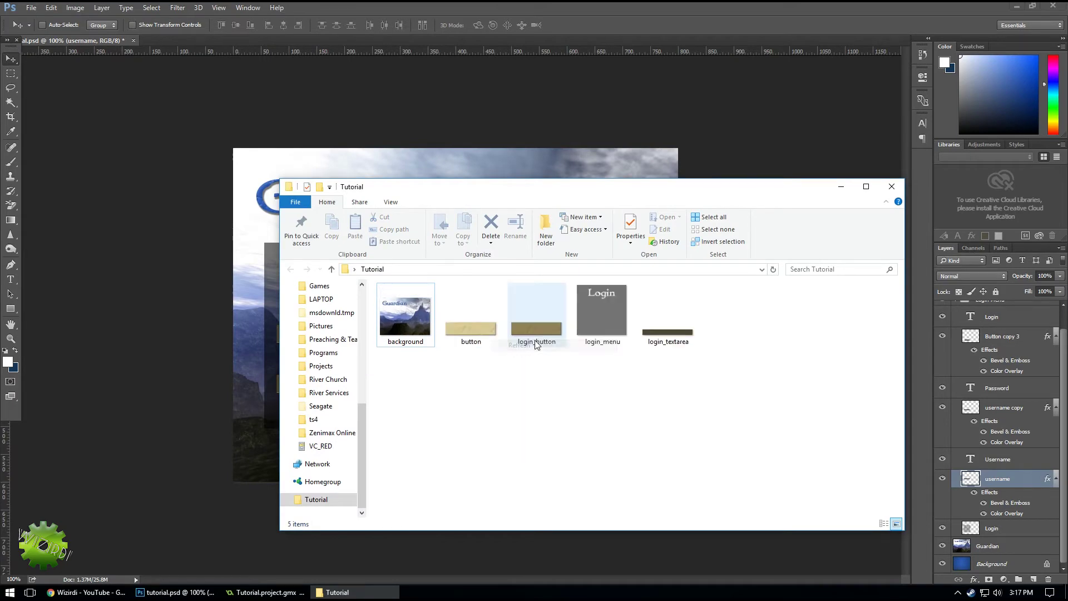
drag(413, 404, 822, 341)
click(823, 341)
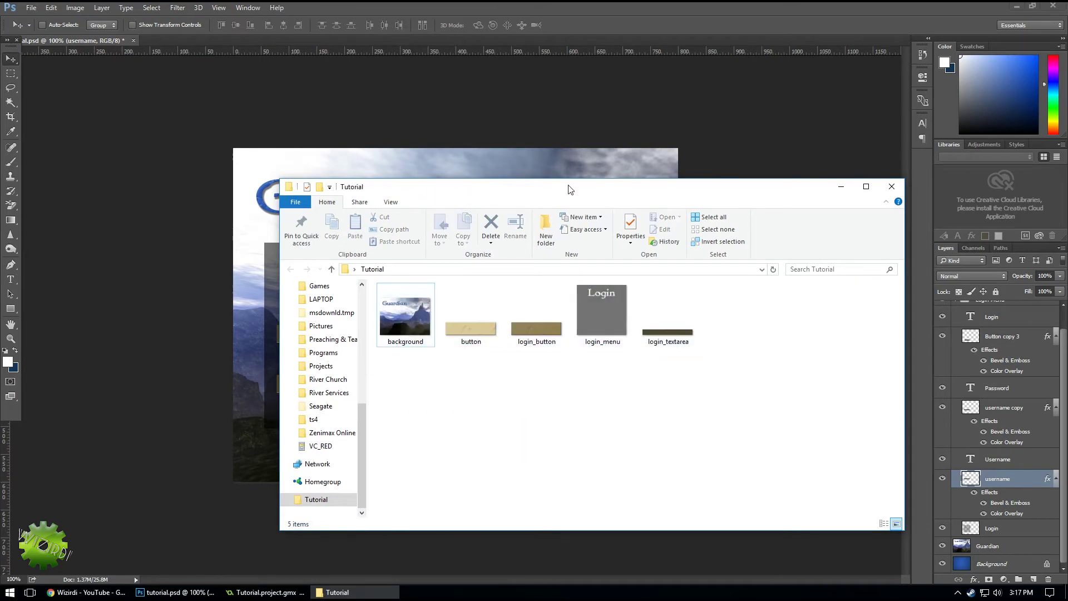
drag(570, 189, 644, 229)
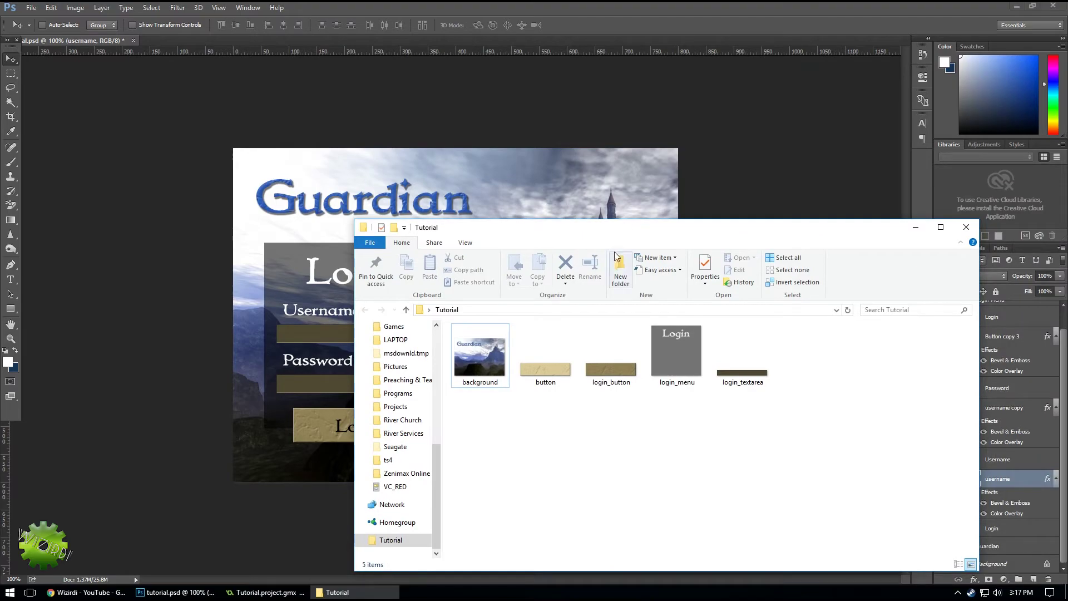
click(265, 592)
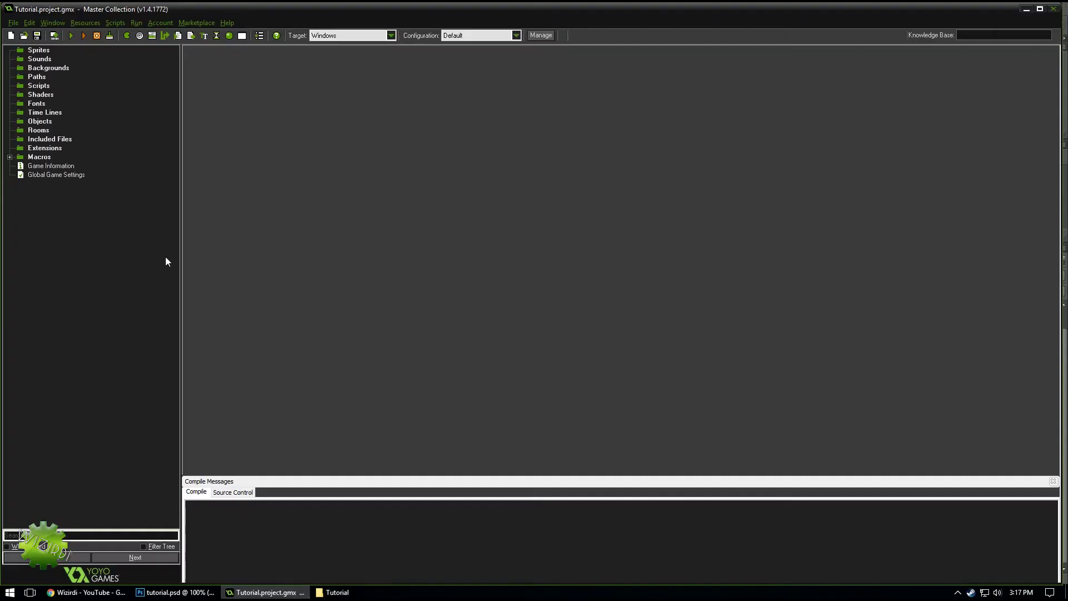
Create a new background resource named bg_mainmenu.
right_click(64, 67)
click(66, 72)
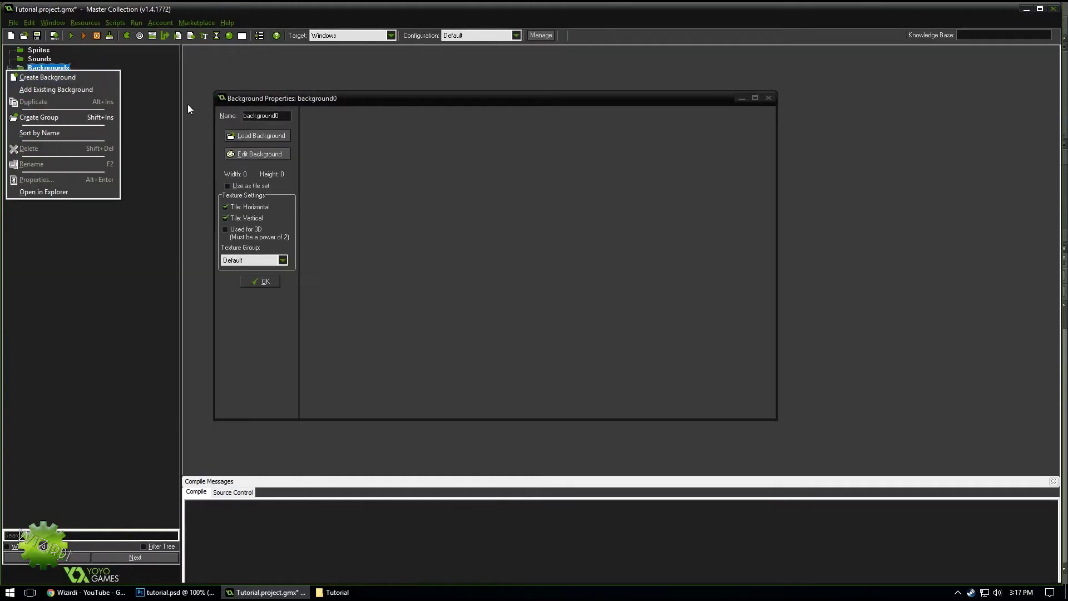
double_click(261, 115)
text(bg_mainmenu)
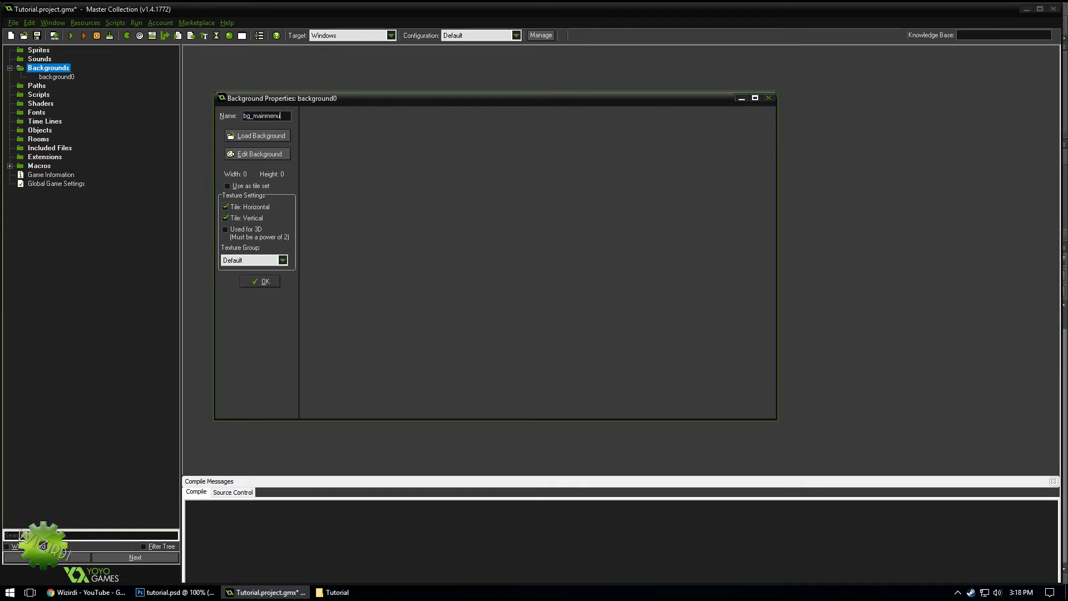
Load the 800x600 background image from Desktop/Tutorial into bg_mainmenu and confirm.
click(278, 141)
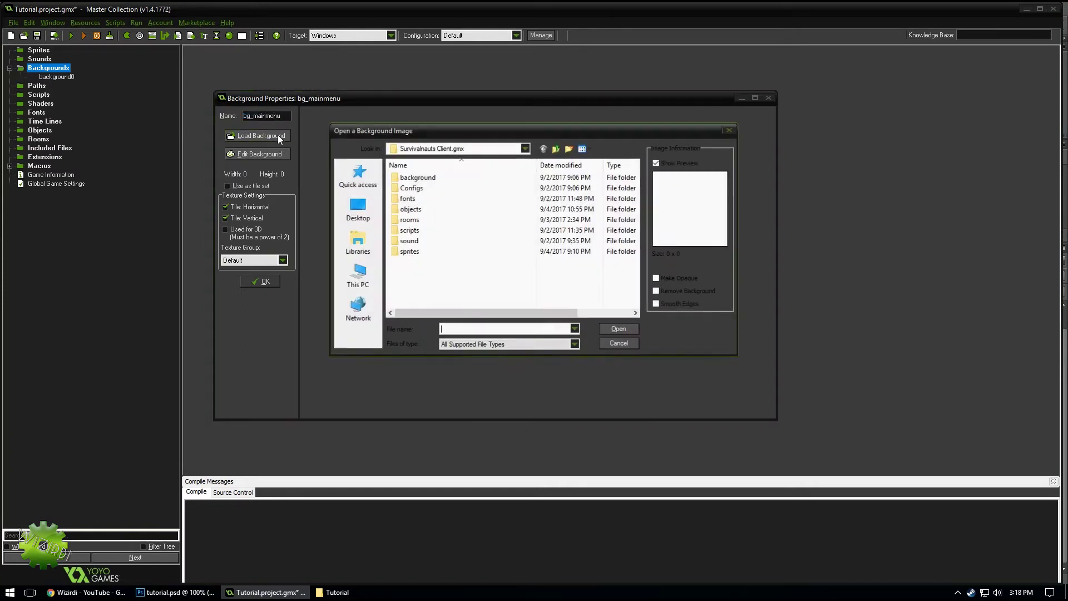
click(357, 207)
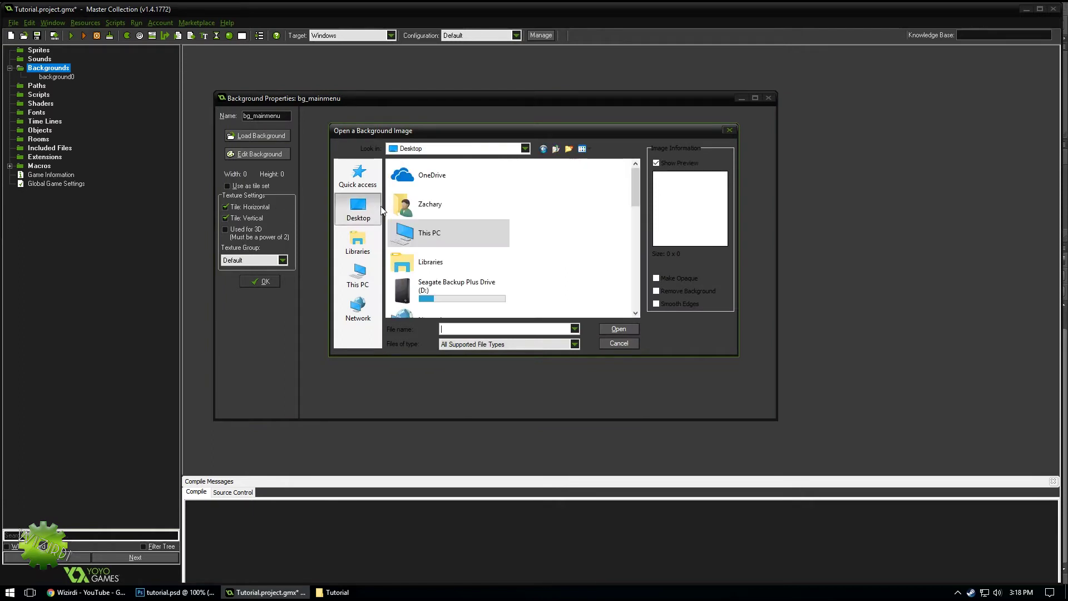
double_click(429, 205)
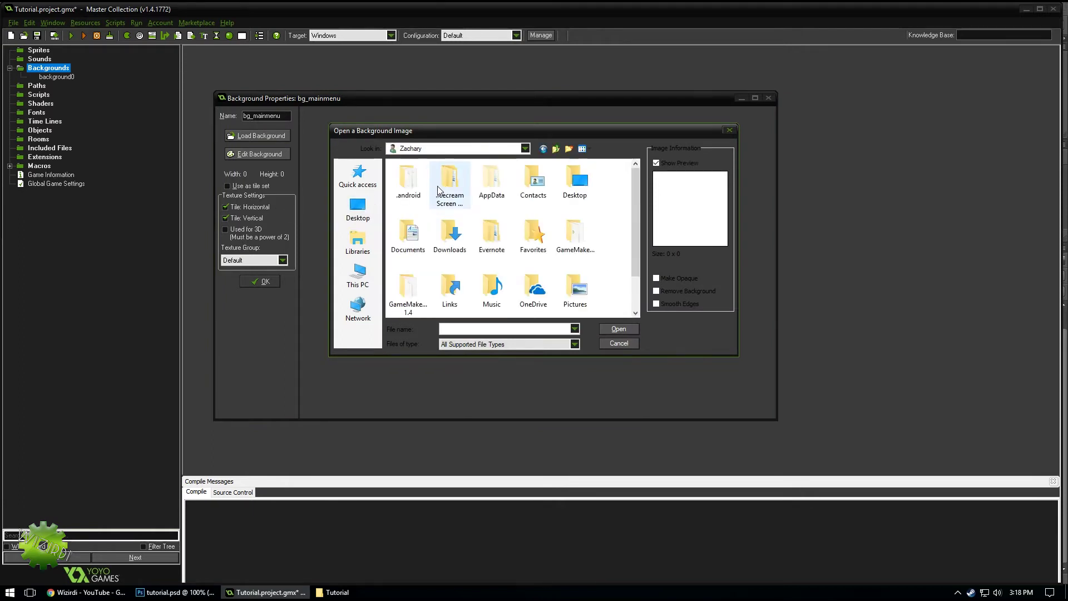
double_click(568, 192)
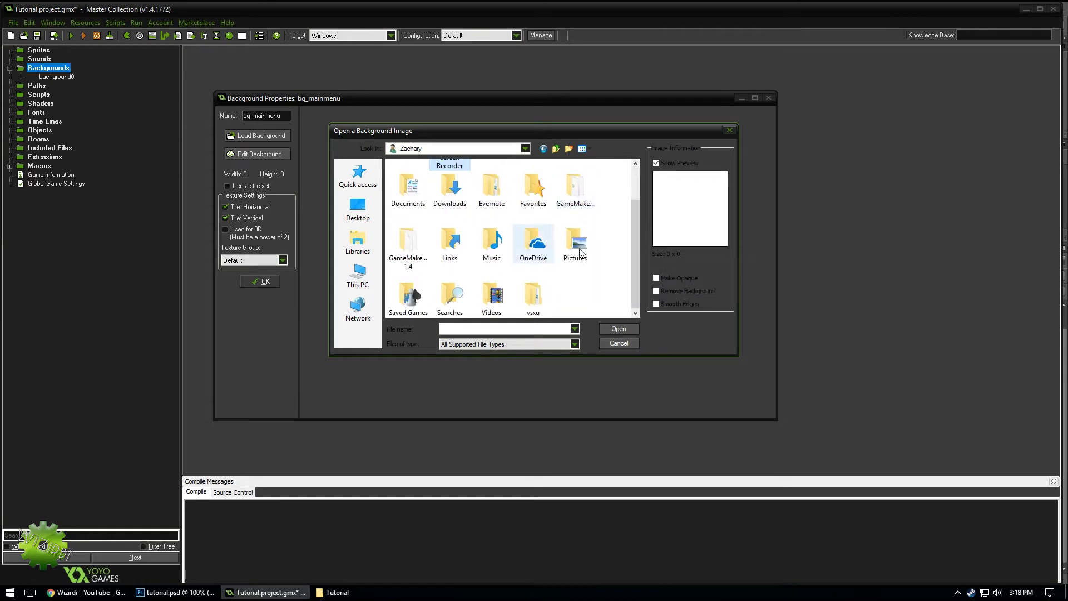
scroll(486, 222, down, 2)
scroll(467, 231, down, 4)
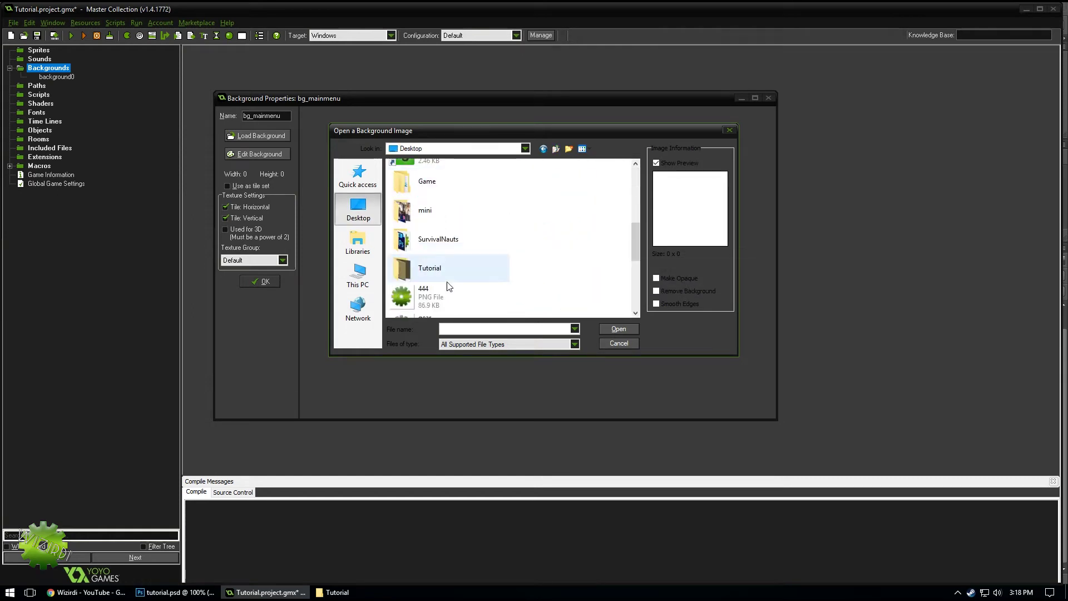
double_click(443, 270)
double_click(418, 196)
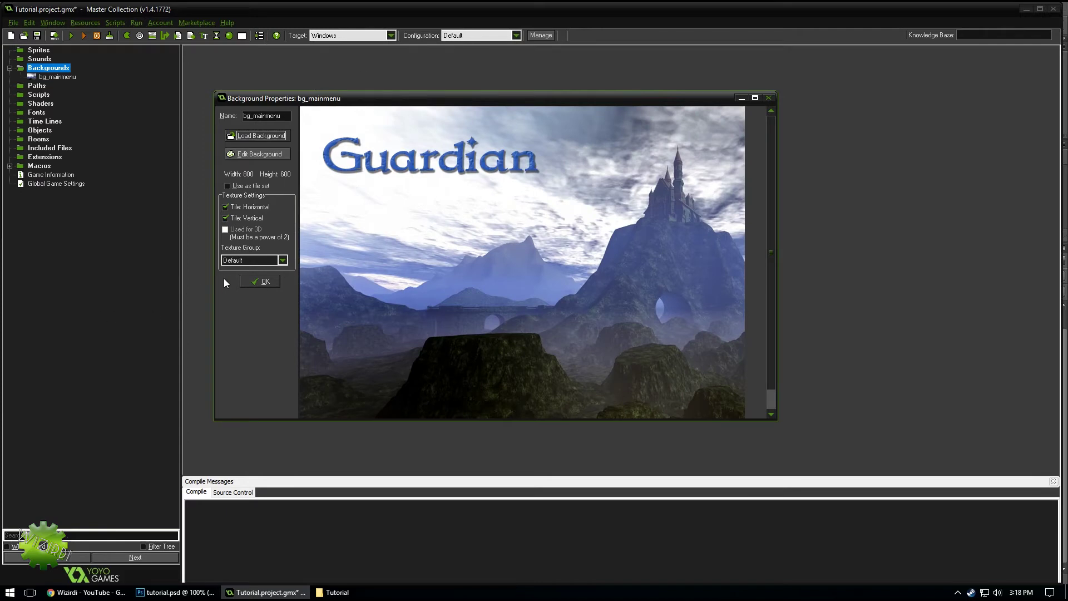
click(272, 283)
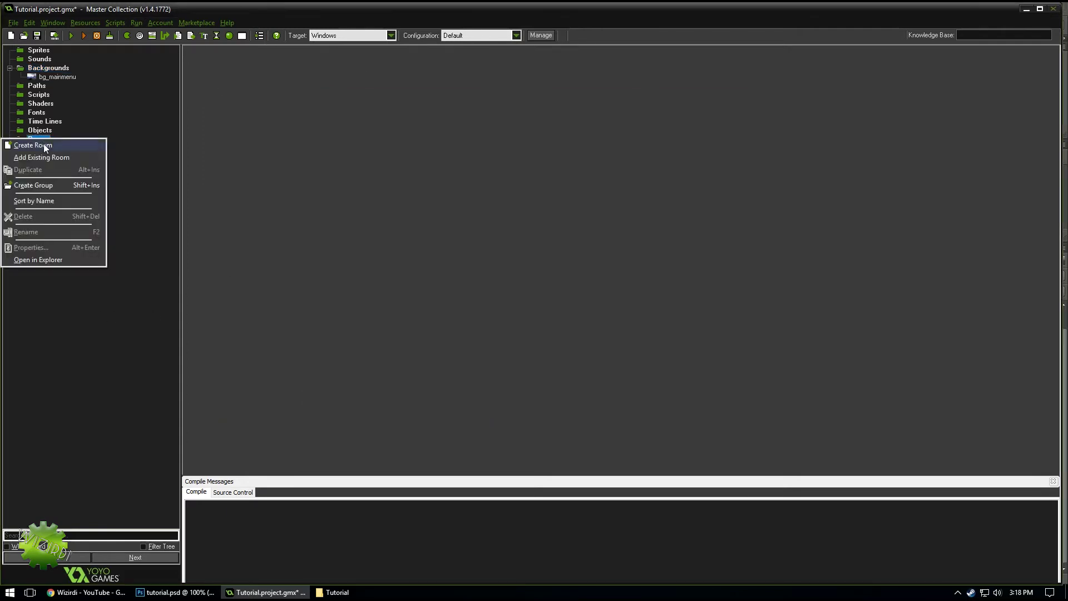
Create a new room sized 800 by 600.
click(32, 145)
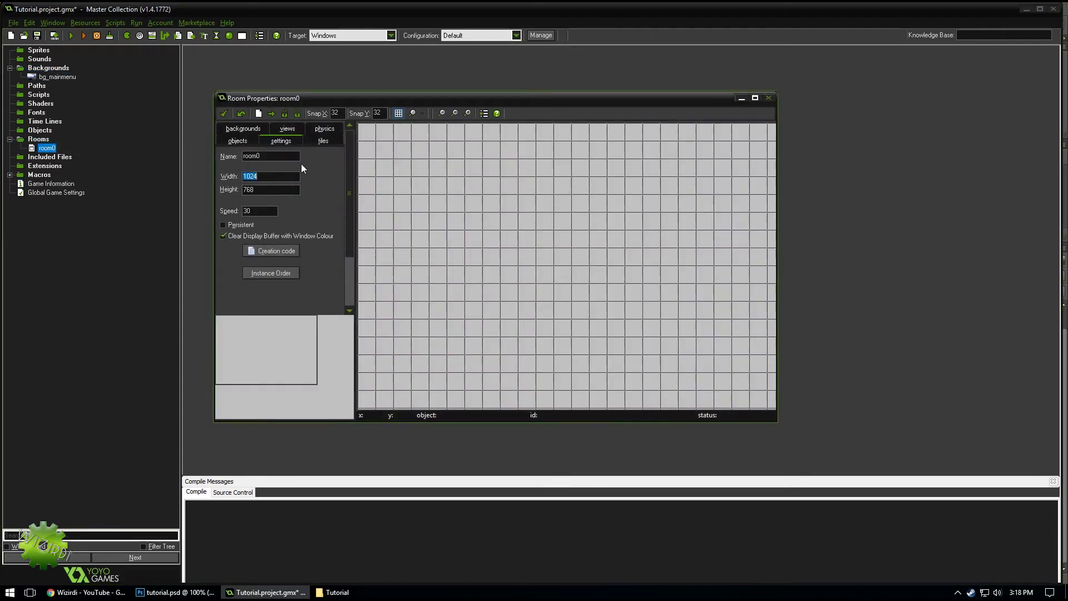
text(800)
key(Tab)
text(600)
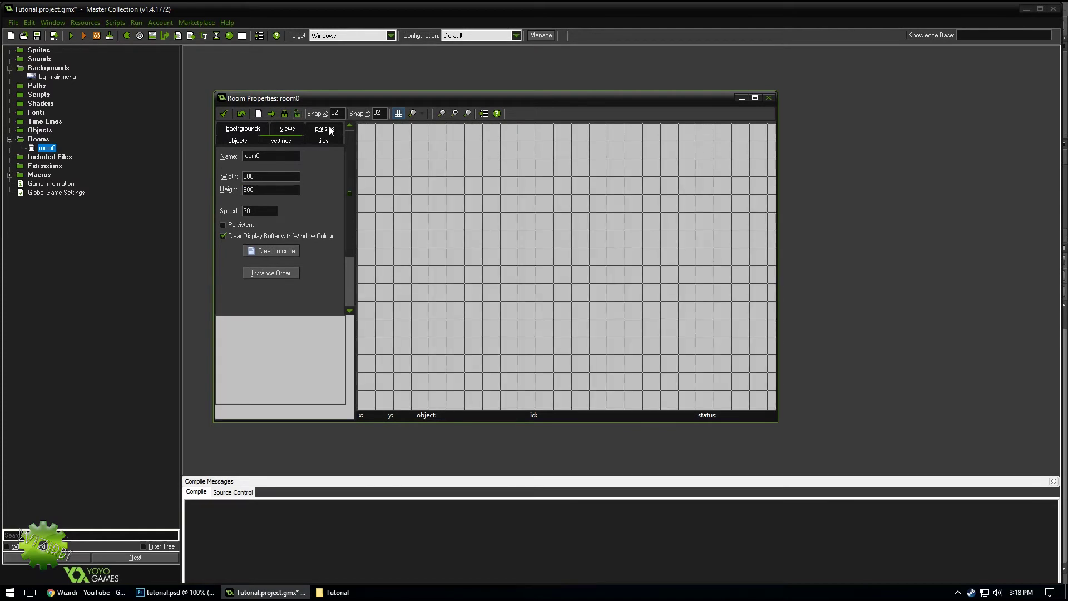
drag(776, 421, 910, 530)
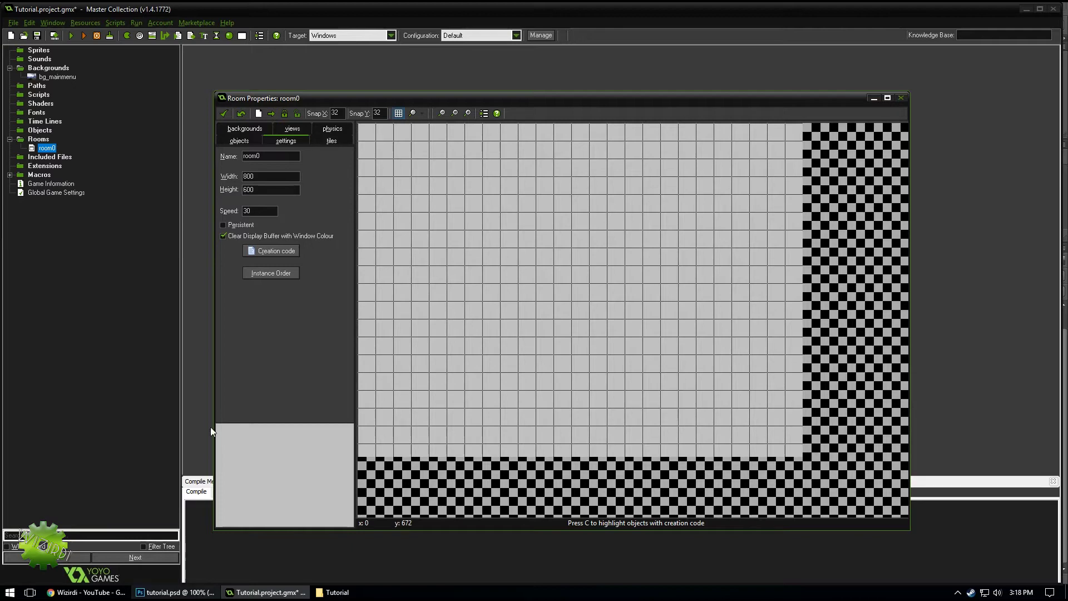
Set bg_mainmenu as the room background and hide the grid.
click(253, 130)
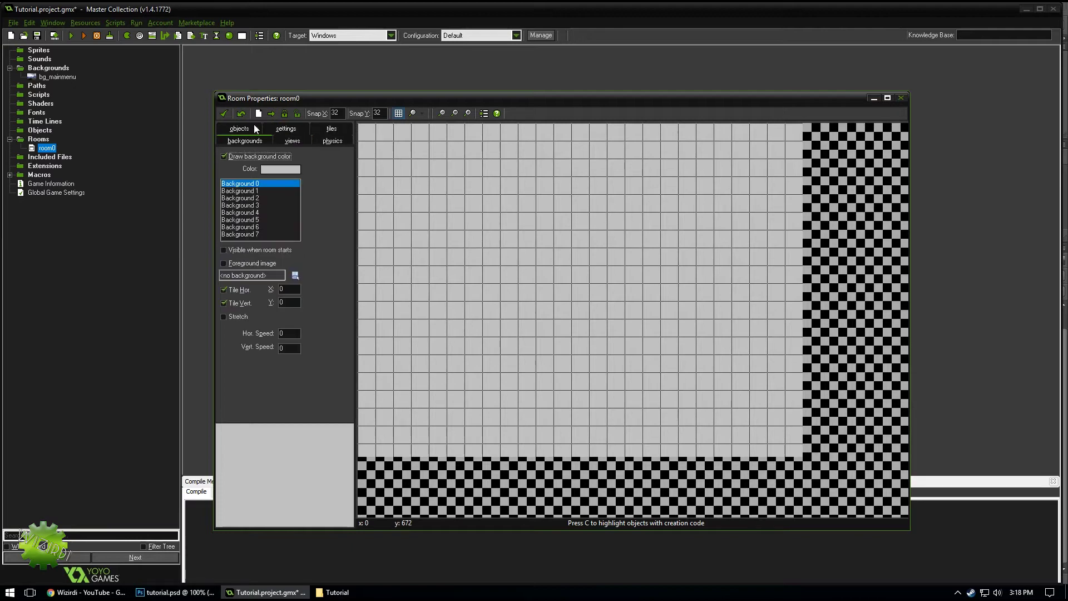
click(296, 274)
click(310, 292)
click(398, 113)
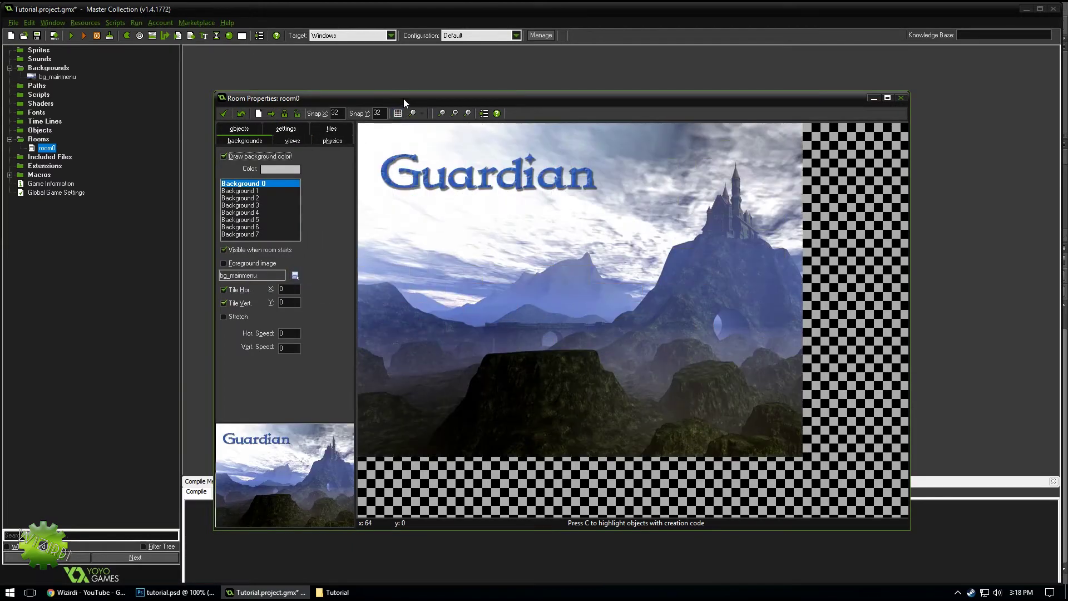
drag(402, 99, 454, 117)
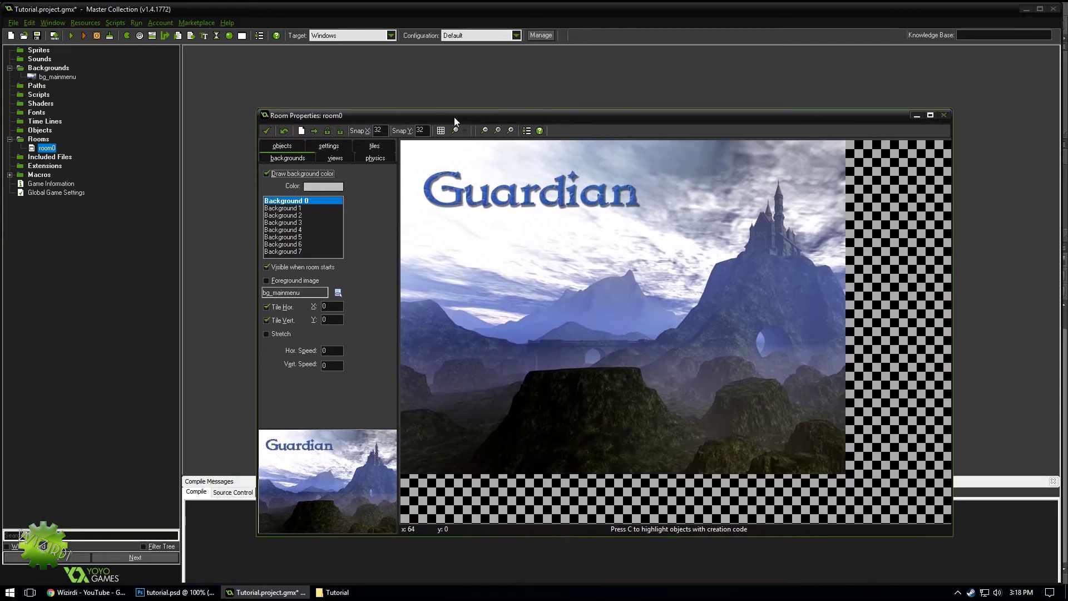
Rename the room to rm_mainmenu and confirm the room settings.
click(326, 158)
click(326, 145)
double_click(312, 174)
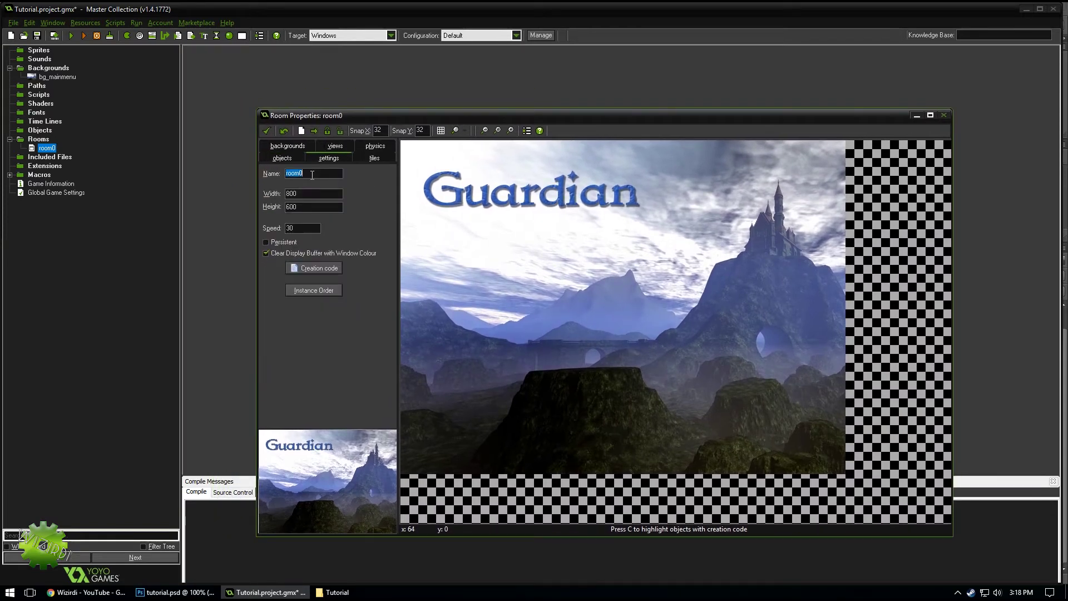
text(rm_mainmenu)
click(46, 68)
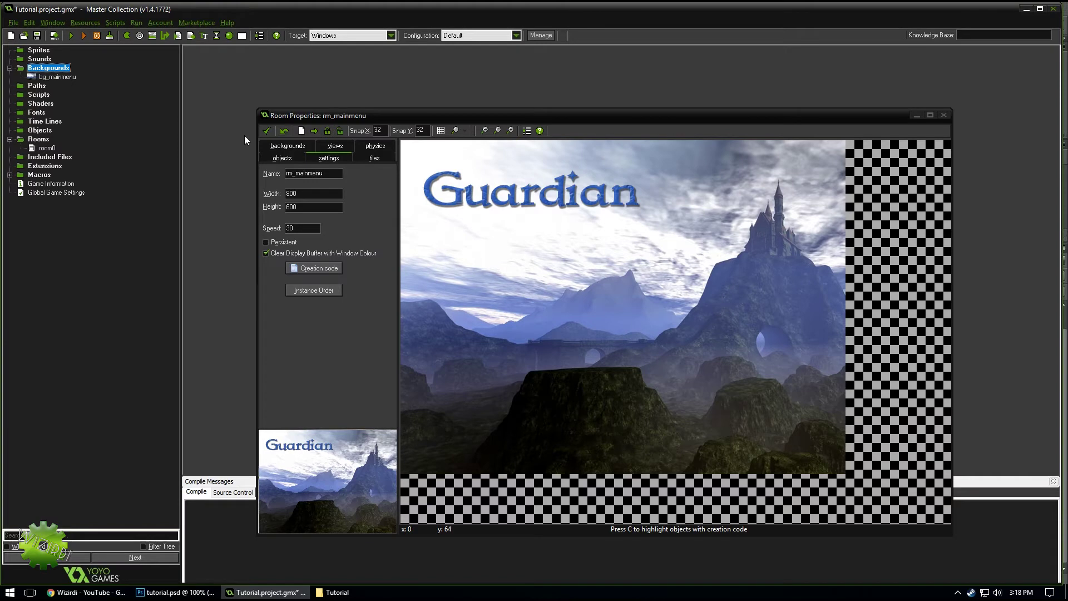
click(267, 132)
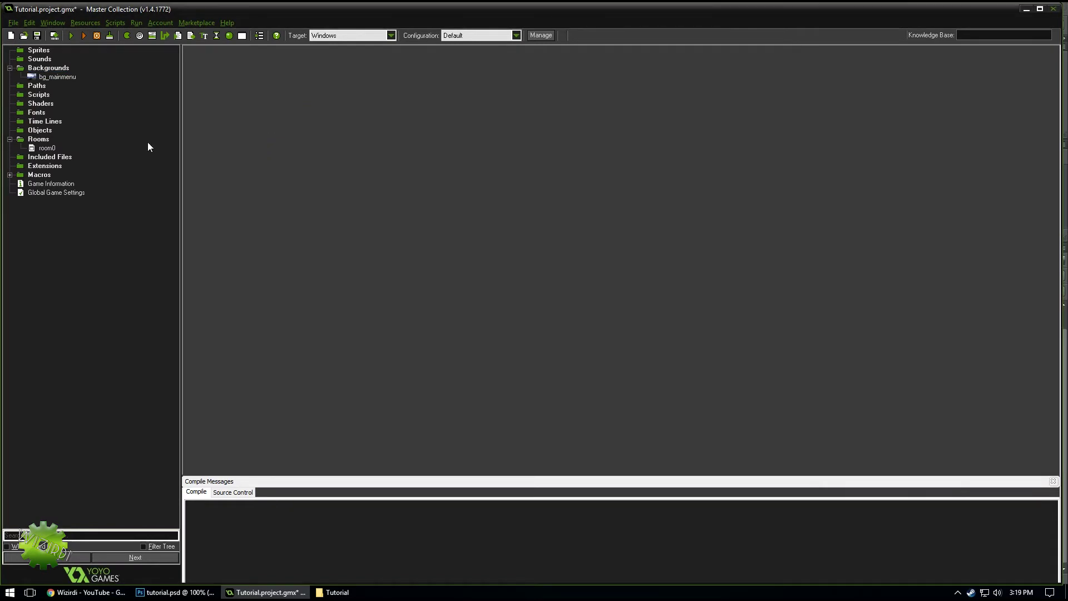
Create sprite spr_loginmenu from the login_menu image in the Tutorial folder.
right_click(39, 54)
click(42, 58)
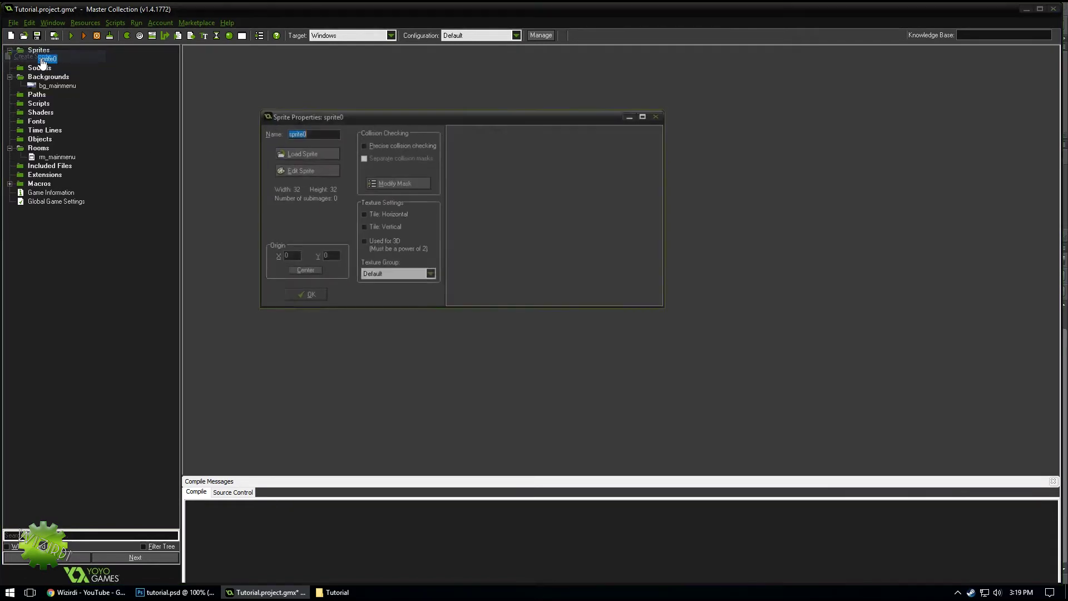
click(303, 153)
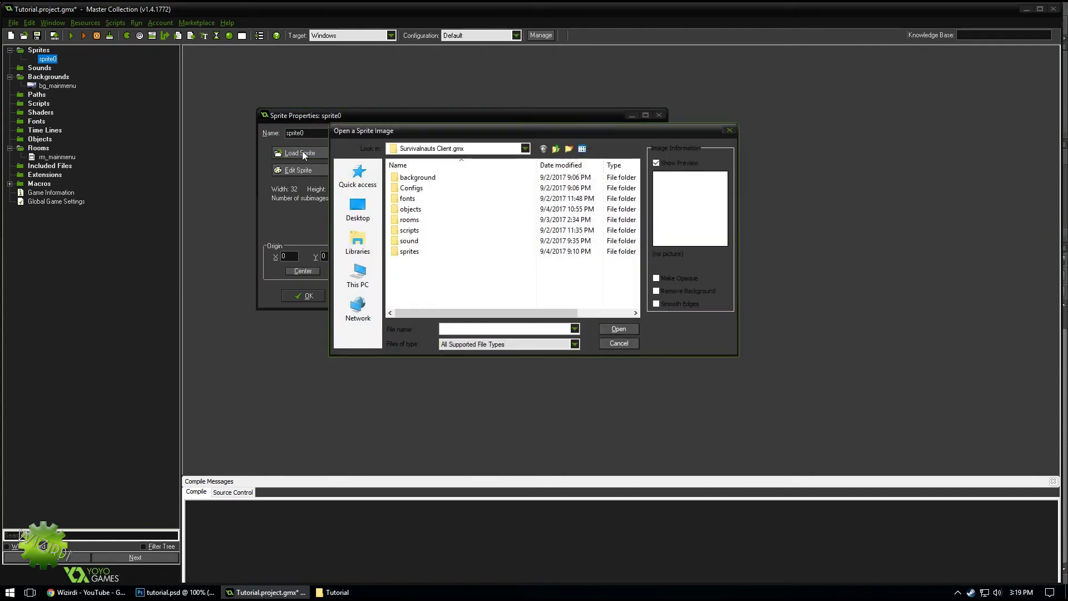
click(357, 208)
scroll(497, 248, down, 3)
double_click(431, 270)
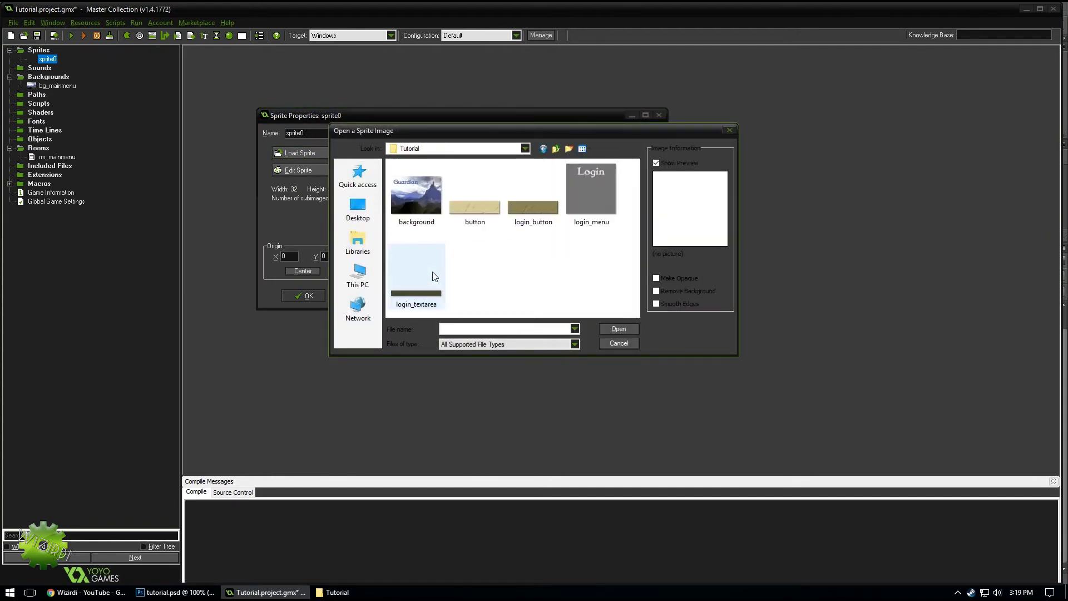
double_click(586, 202)
double_click(288, 134)
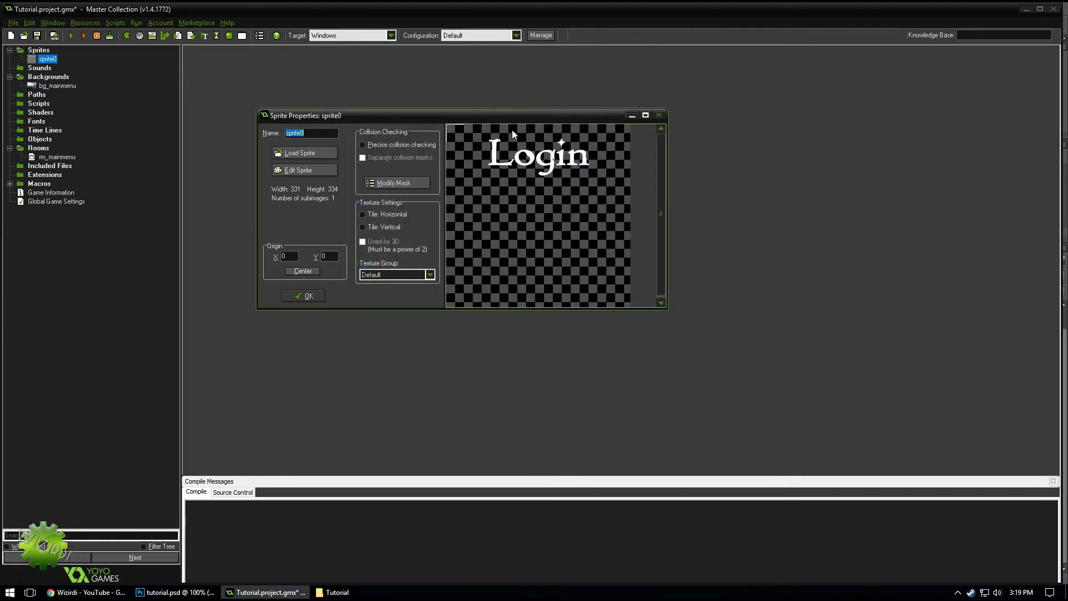
text(spr)
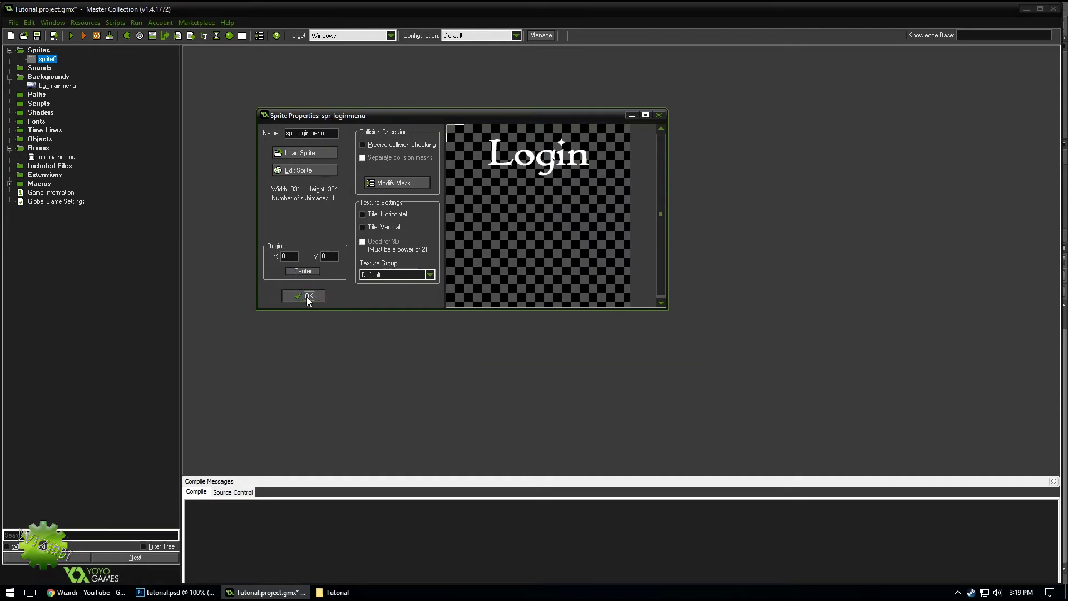
click(303, 295)
Create sprite spr_button from the button image.
right_click(39, 50)
click(48, 59)
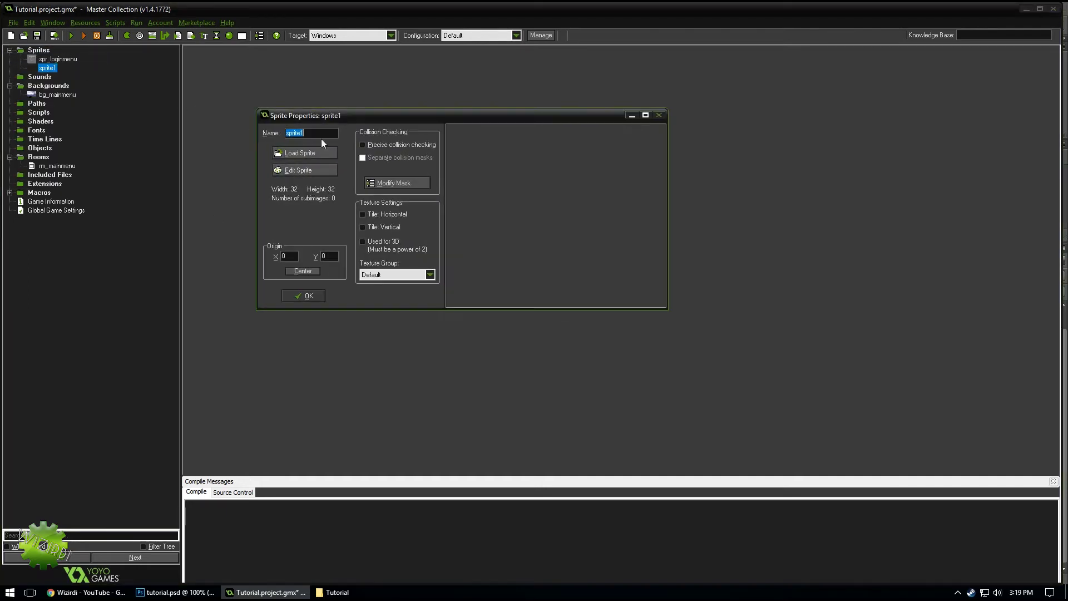
click(316, 150)
double_click(498, 214)
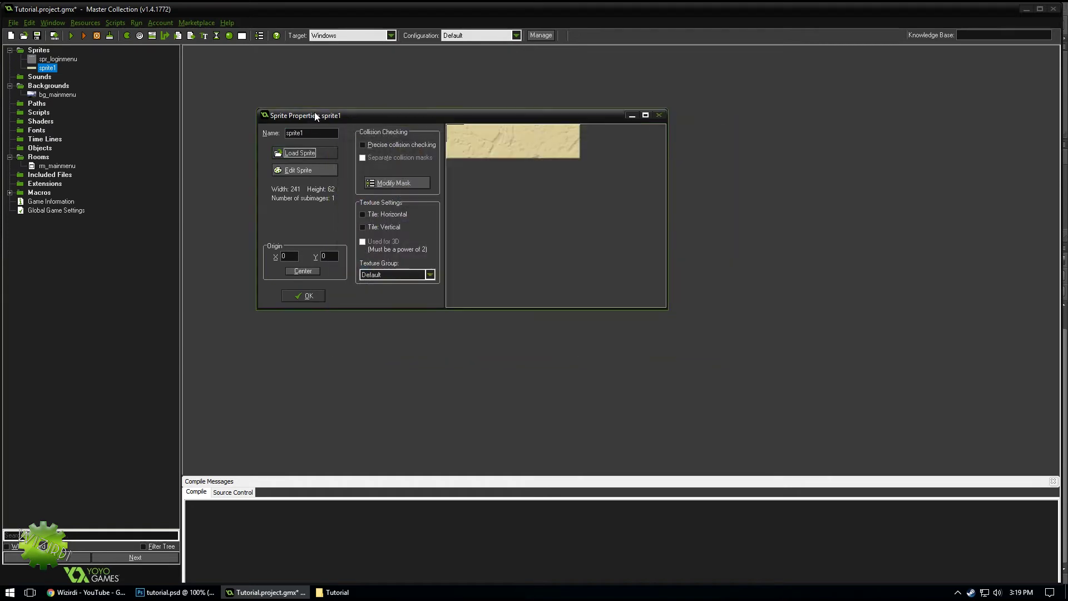
text(spr_button)
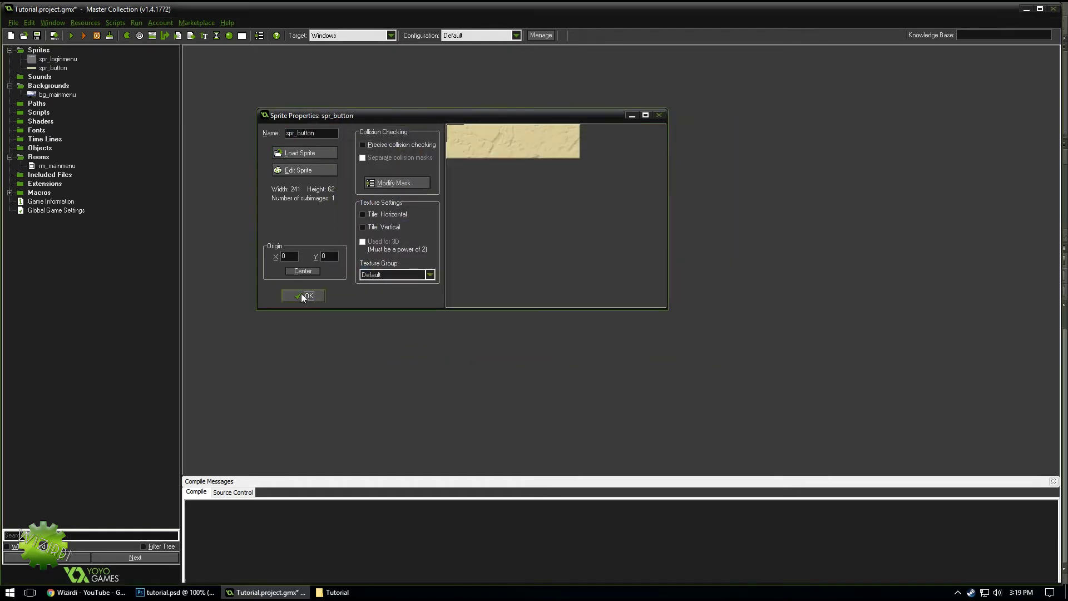
click(302, 293)
Create sprite spr_loginbutton from the login_button image.
right_click(31, 50)
click(33, 56)
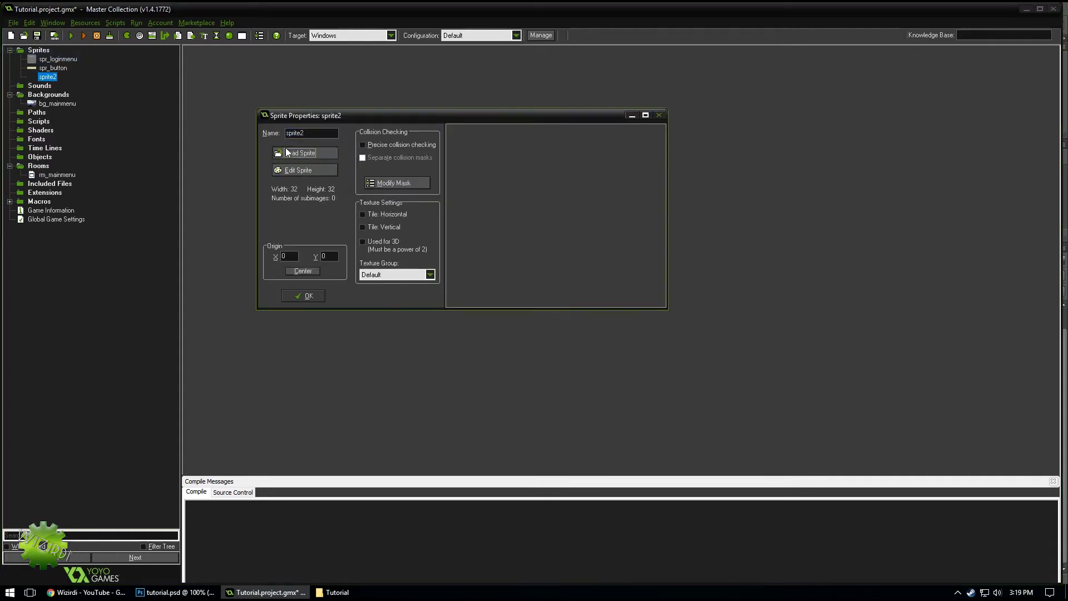
click(300, 153)
double_click(533, 207)
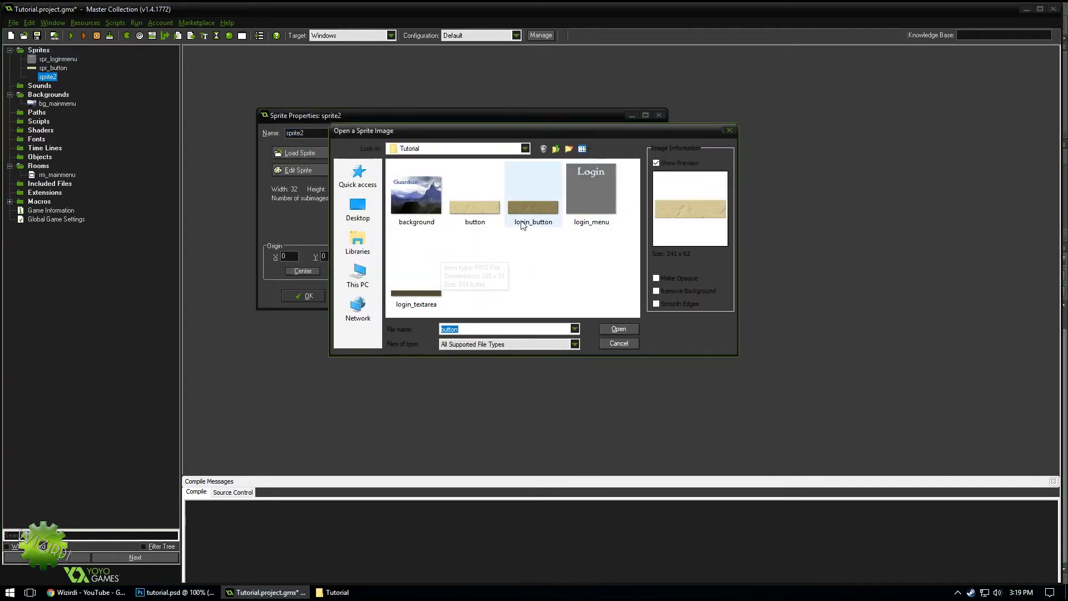
text(spr_loginbutton)
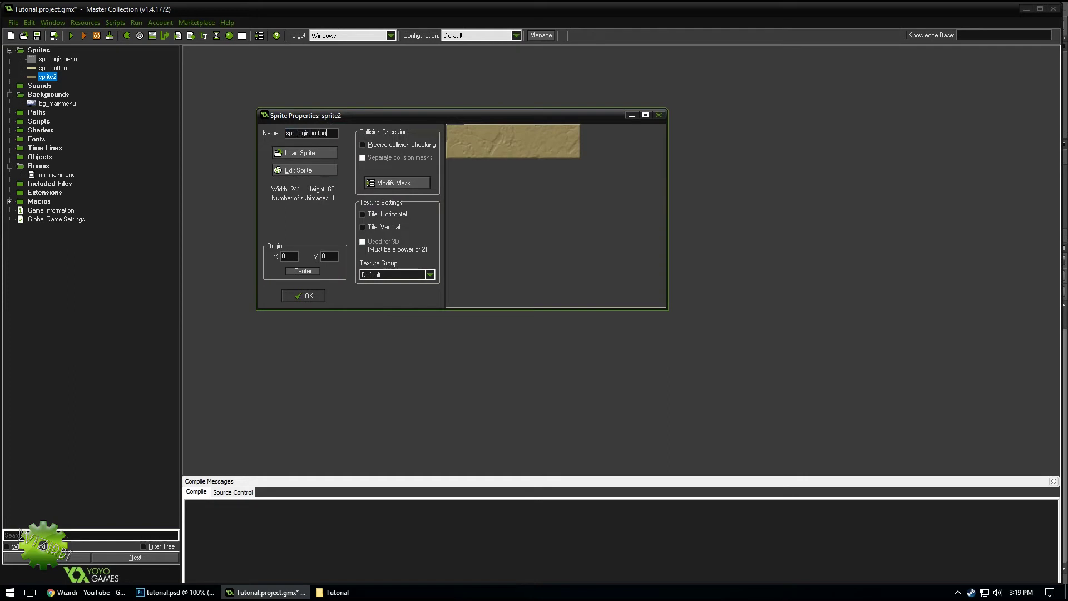
key(Return)
Create sprite spr_logintextarea from the login_textarea image.
key(ctrl+shift+s)
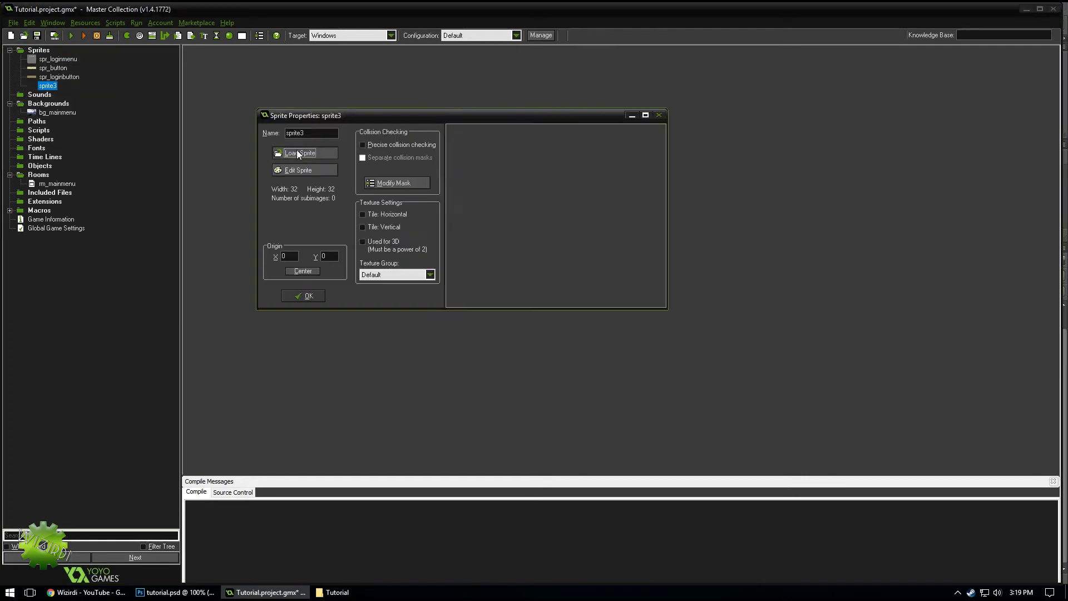
click(296, 151)
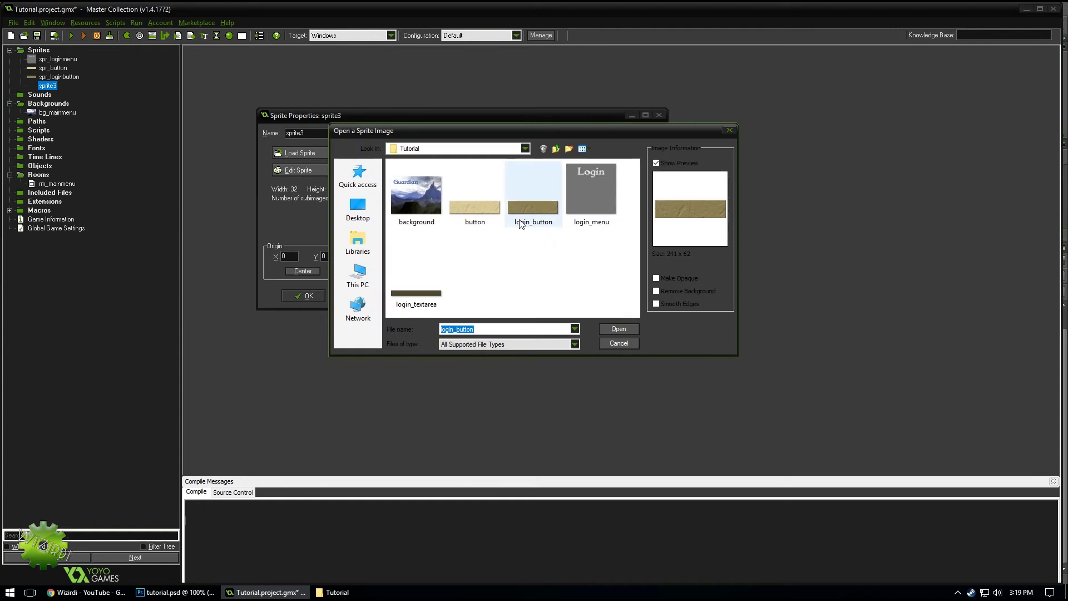
click(424, 290)
double_click(423, 289)
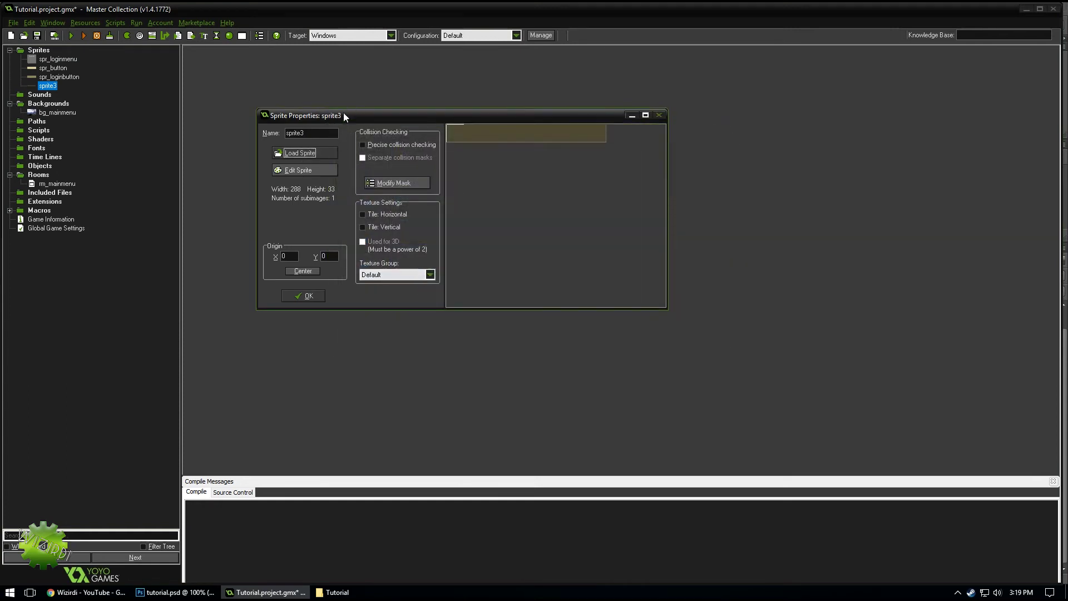
double_click(308, 134)
text(spr_)
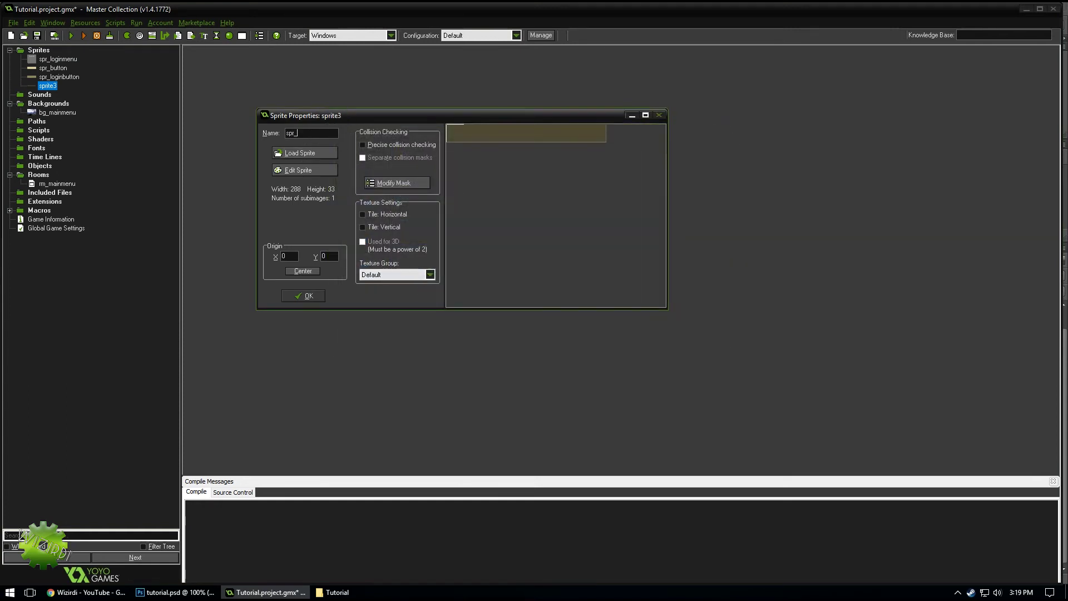
key(Return)
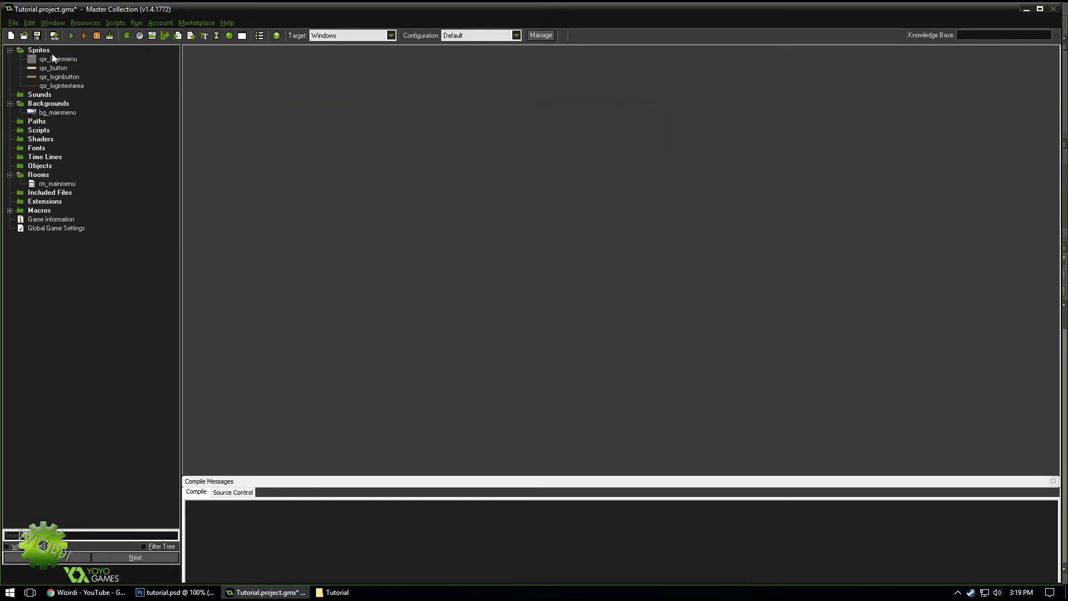
click(57, 113)
key(alt+Tab)
drag(793, 423, 87, 146)
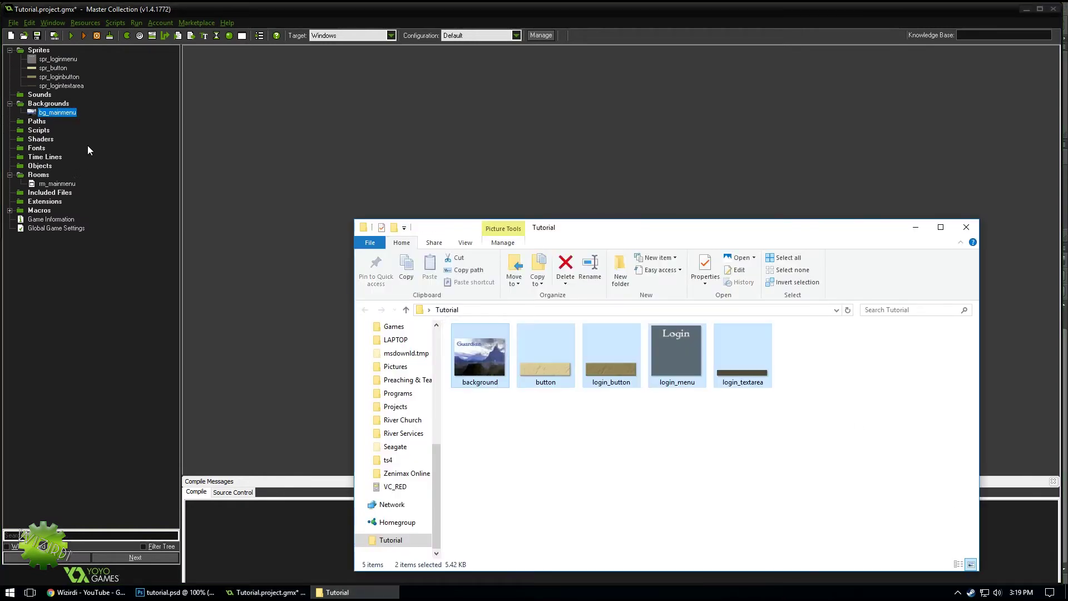
click(215, 155)
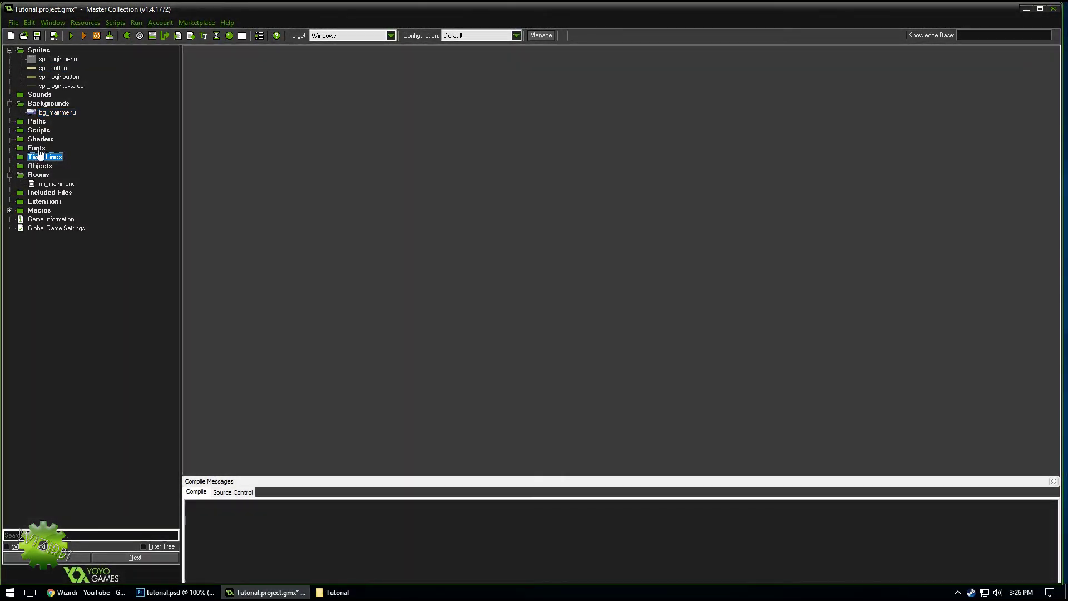
Create font fnt_button using the Immortal typeface at size 17.
right_click(36, 148)
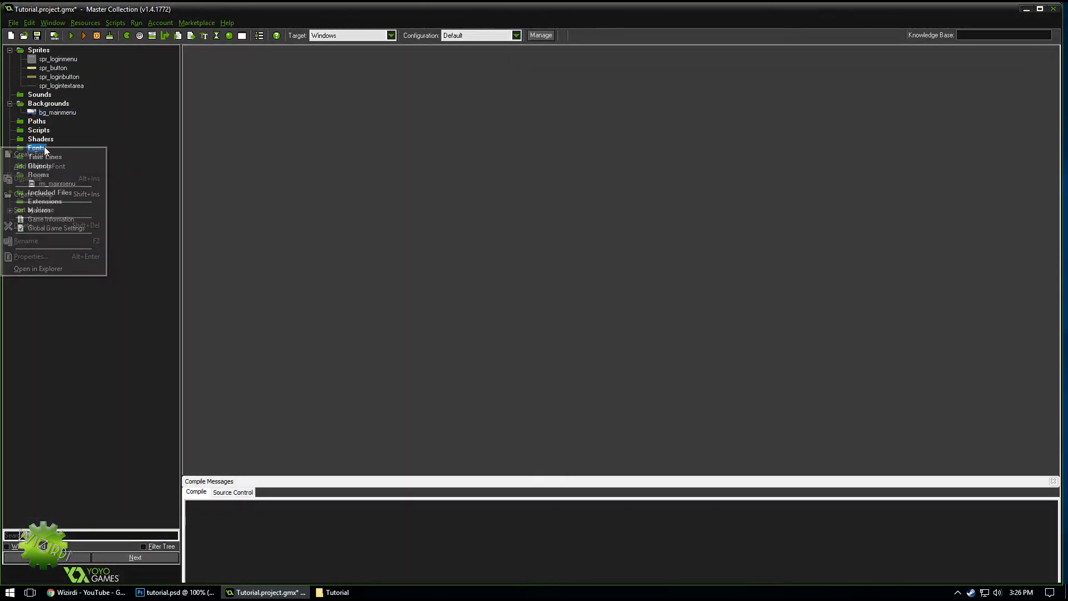
click(47, 156)
text(fnt_button)
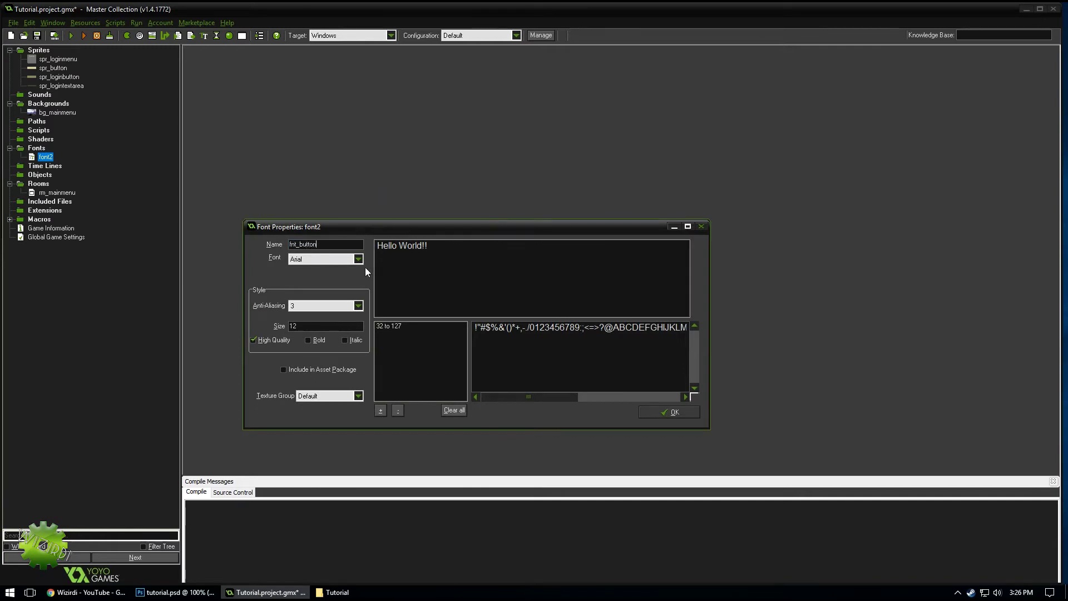
click(359, 260)
scroll(329, 292, down, 3)
scroll(329, 290, down, 6)
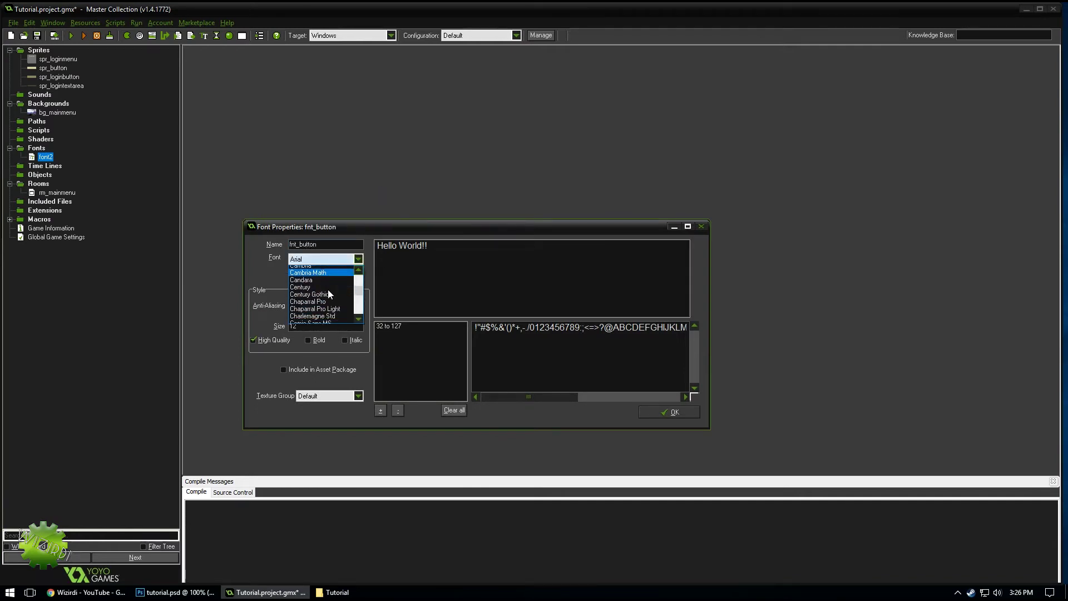
scroll(329, 290, down, 9)
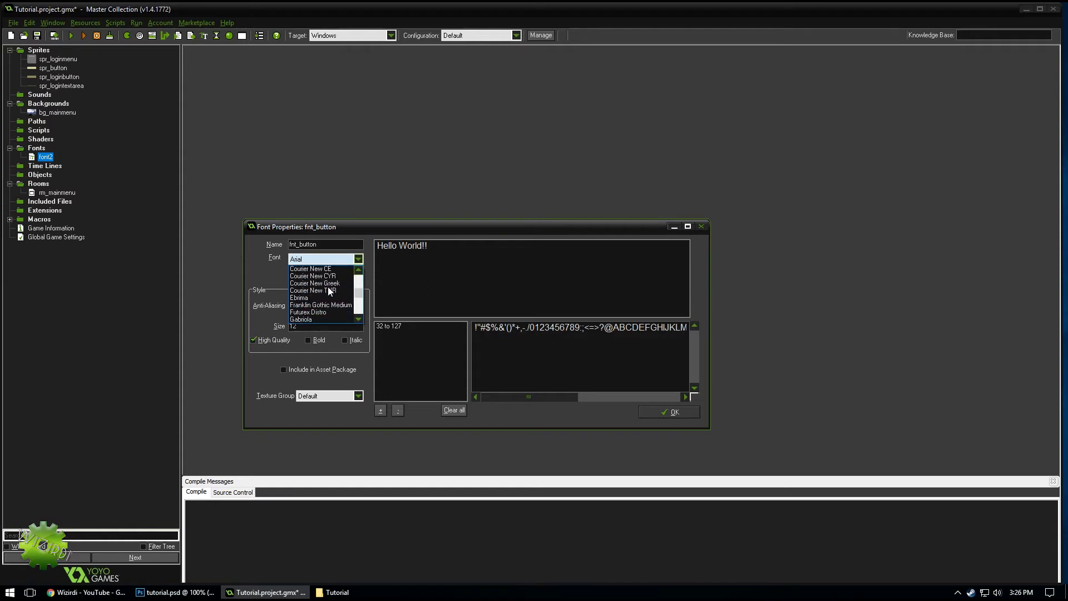
click(313, 315)
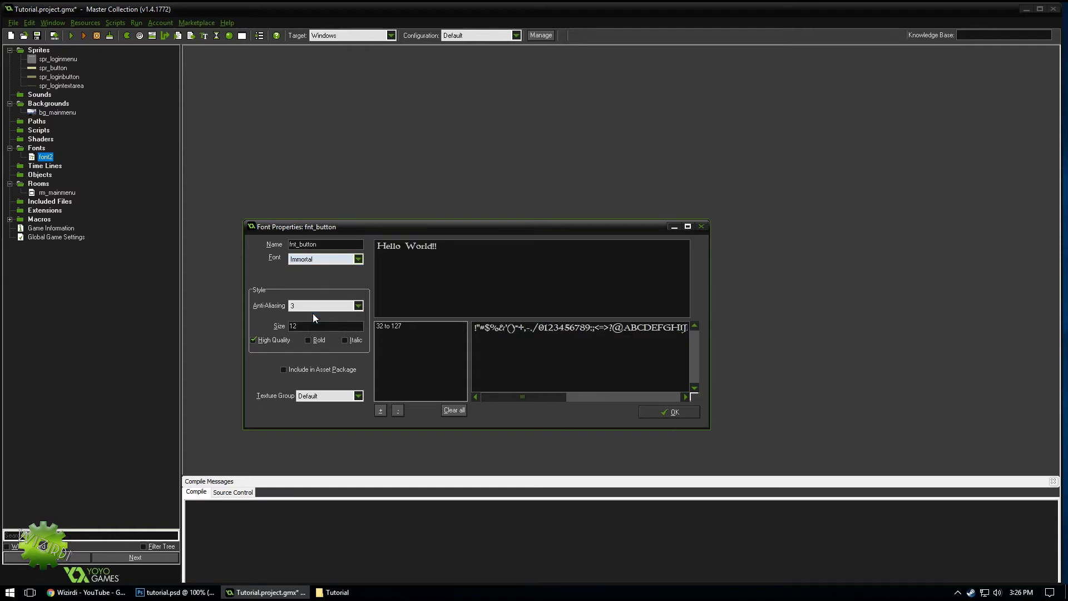
double_click(300, 326)
text(17)
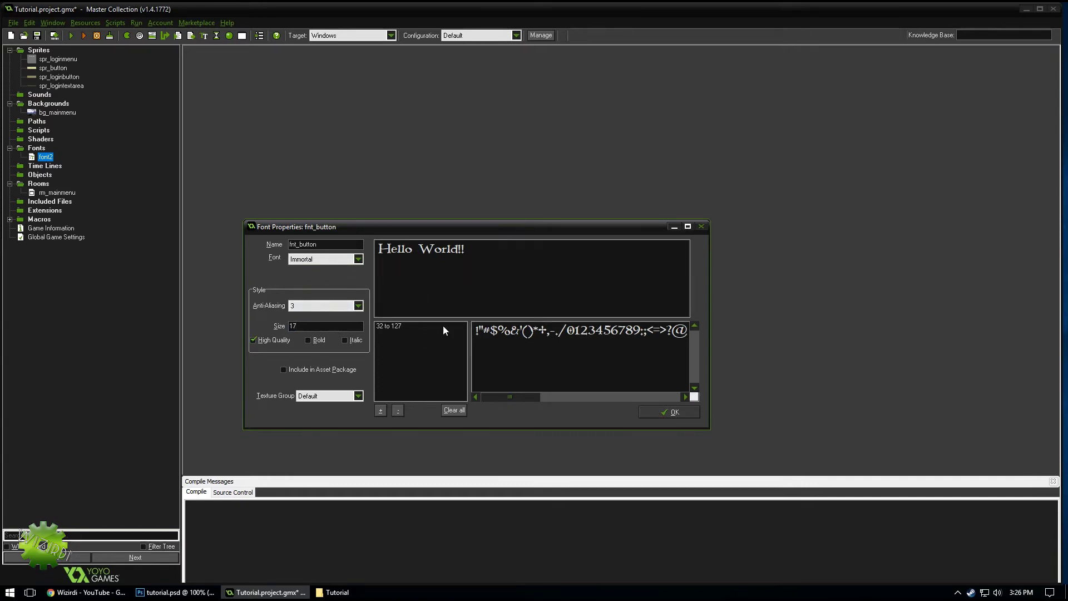
click(675, 412)
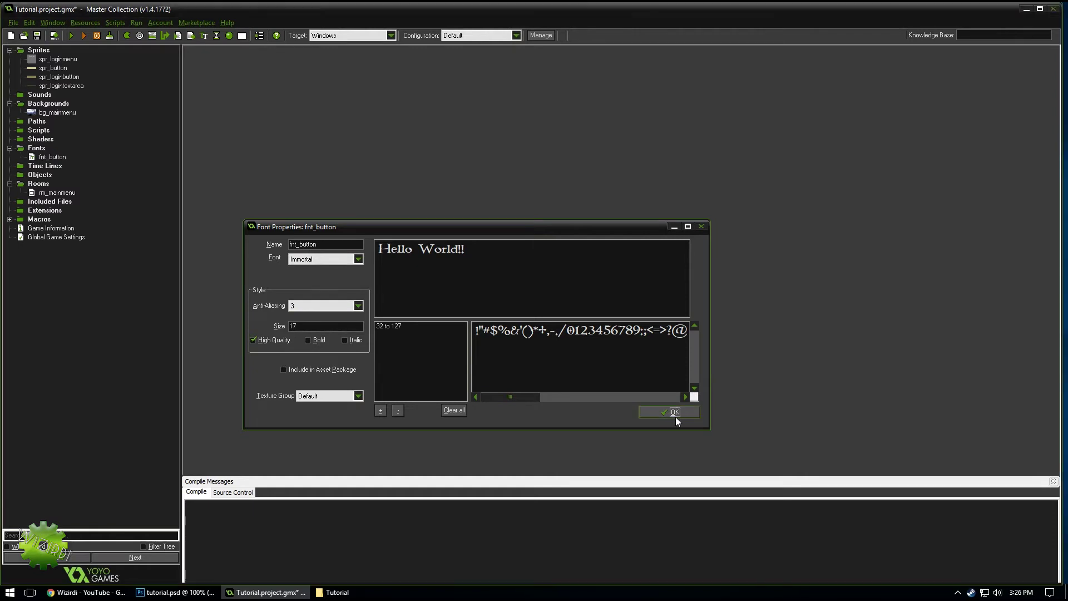
Create object obj_button with spr_button as its sprite.
right_click(35, 176)
click(42, 183)
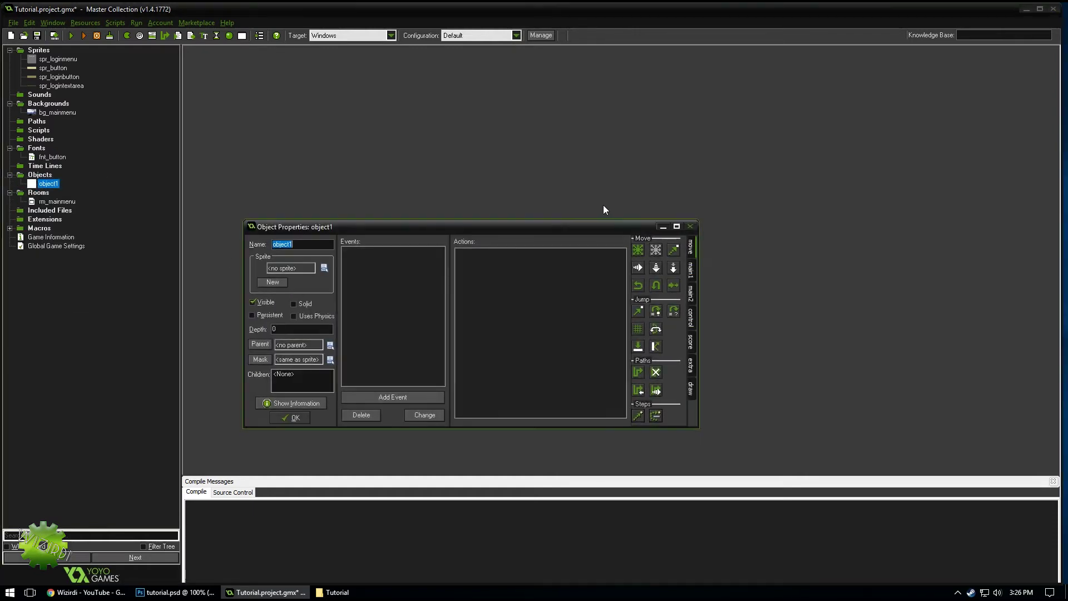
text(obj)
click(324, 268)
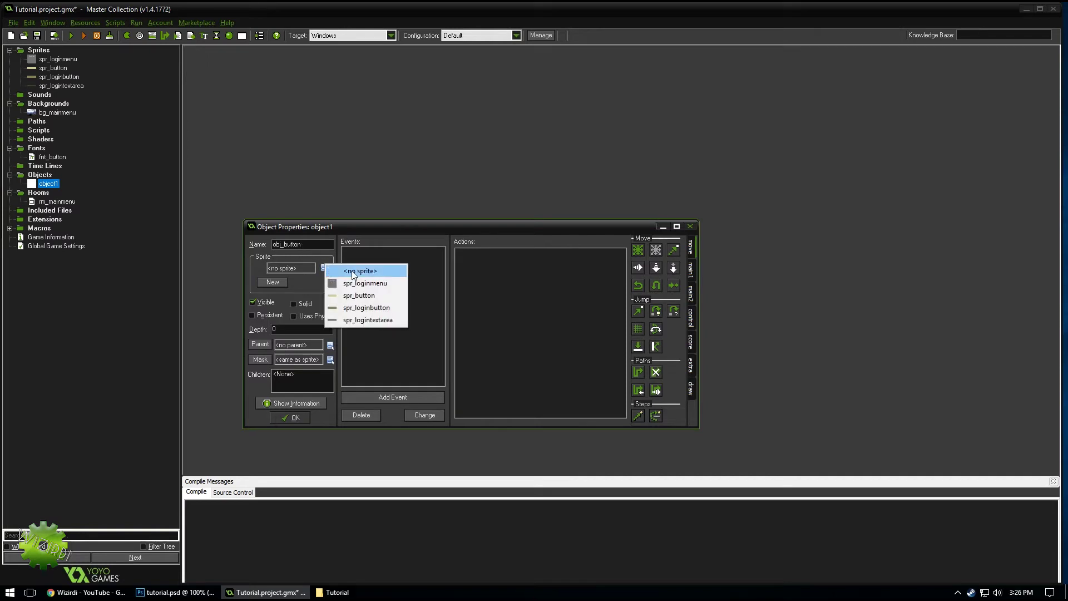
click(364, 294)
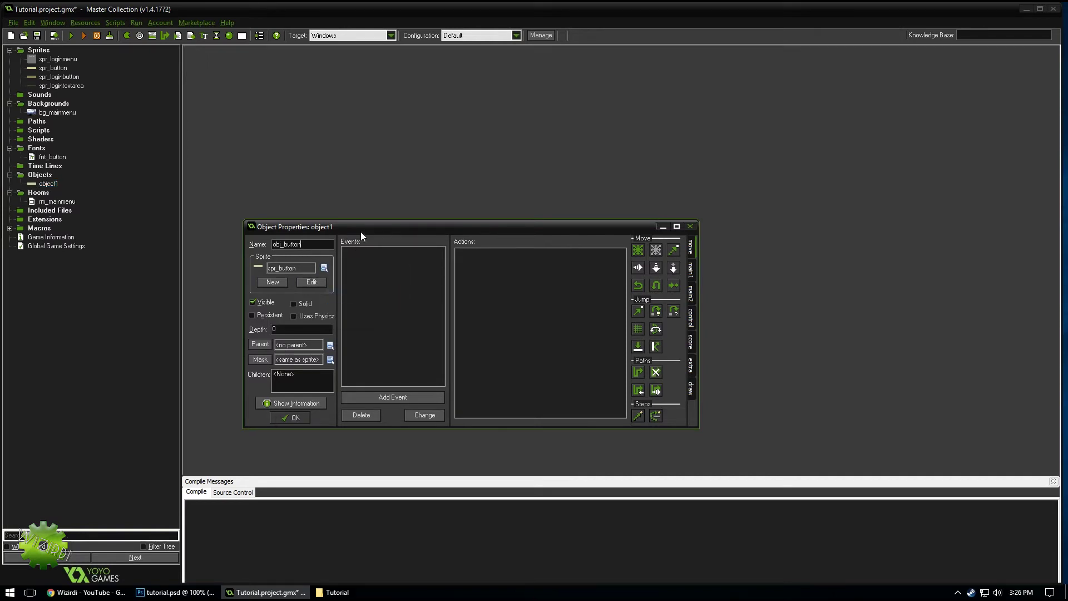
drag(360, 232, 383, 233)
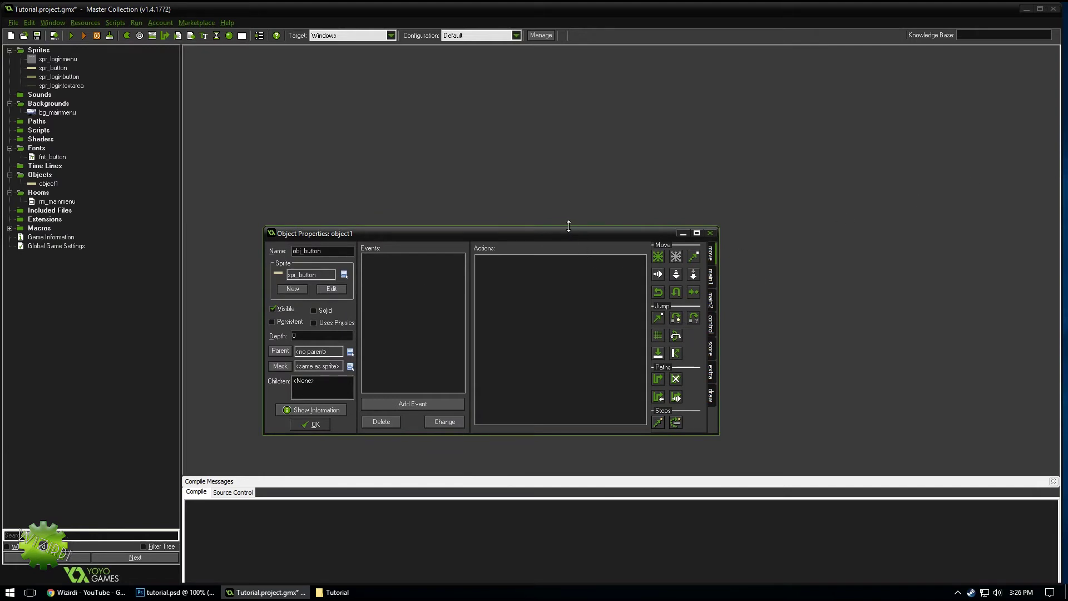
drag(568, 225, 570, 172)
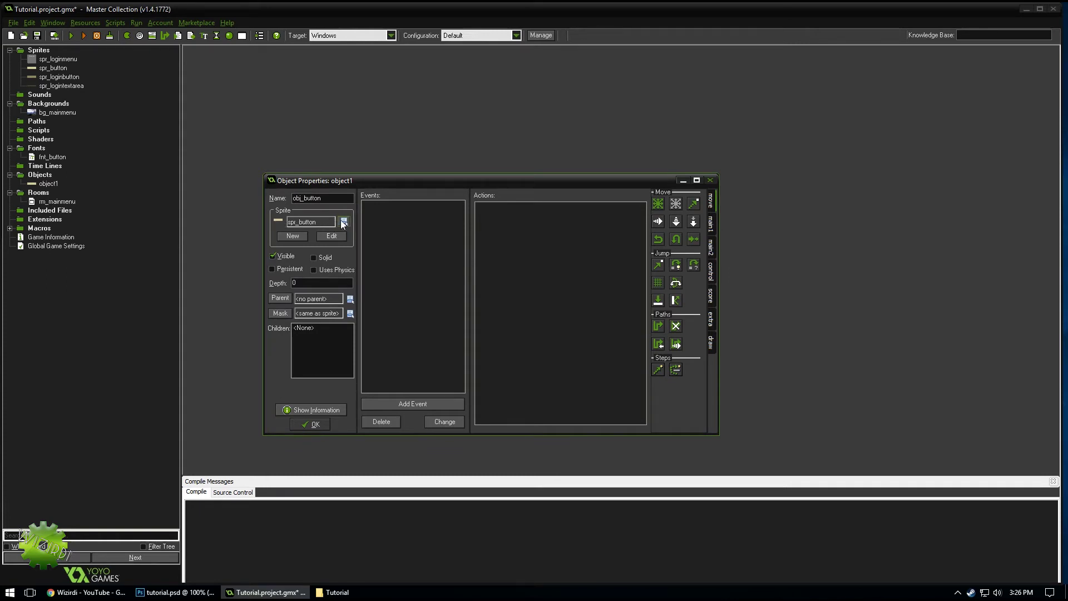
Add a Draw event to obj_button.
right_click(416, 281)
click(439, 286)
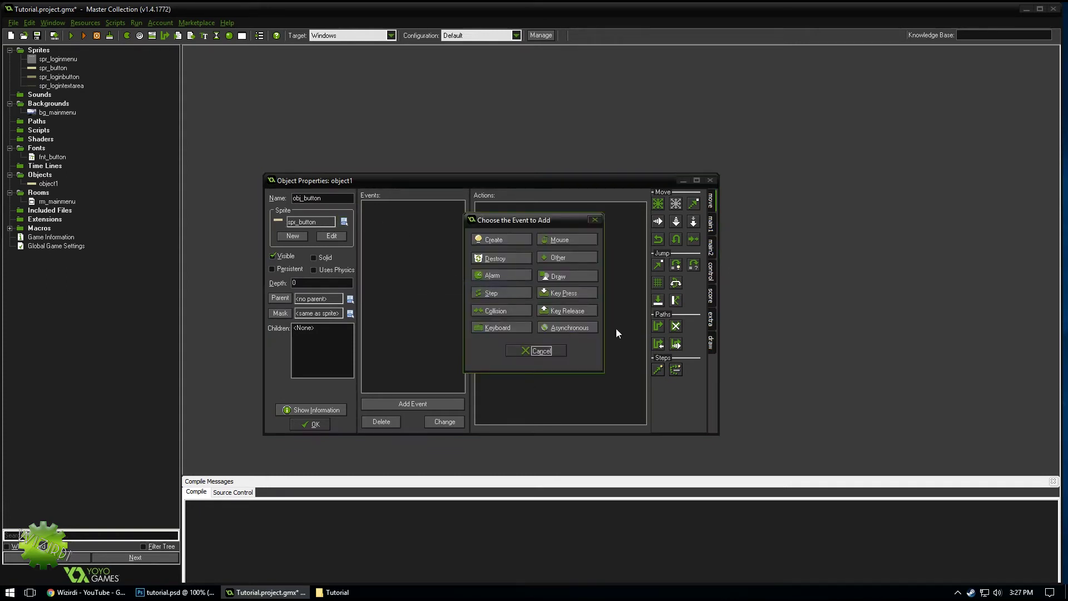
click(567, 276)
click(590, 280)
click(712, 278)
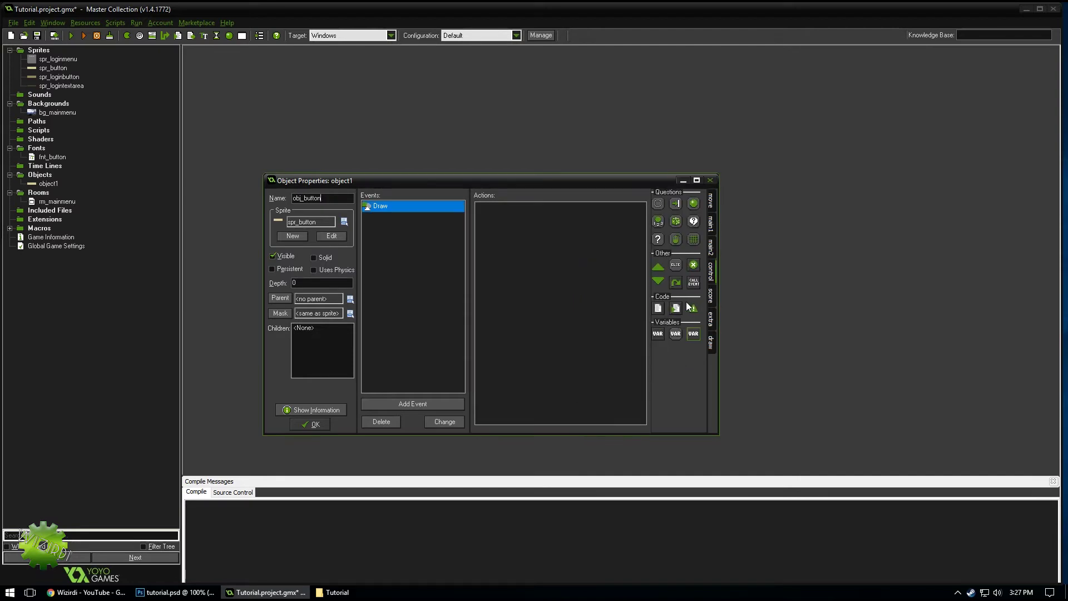
Add Draw code: draw_self, font fnt_button, color c_black, halign fa_center, valign fa_middle.
drag(660, 308, 556, 234)
drag(459, 196, 525, 241)
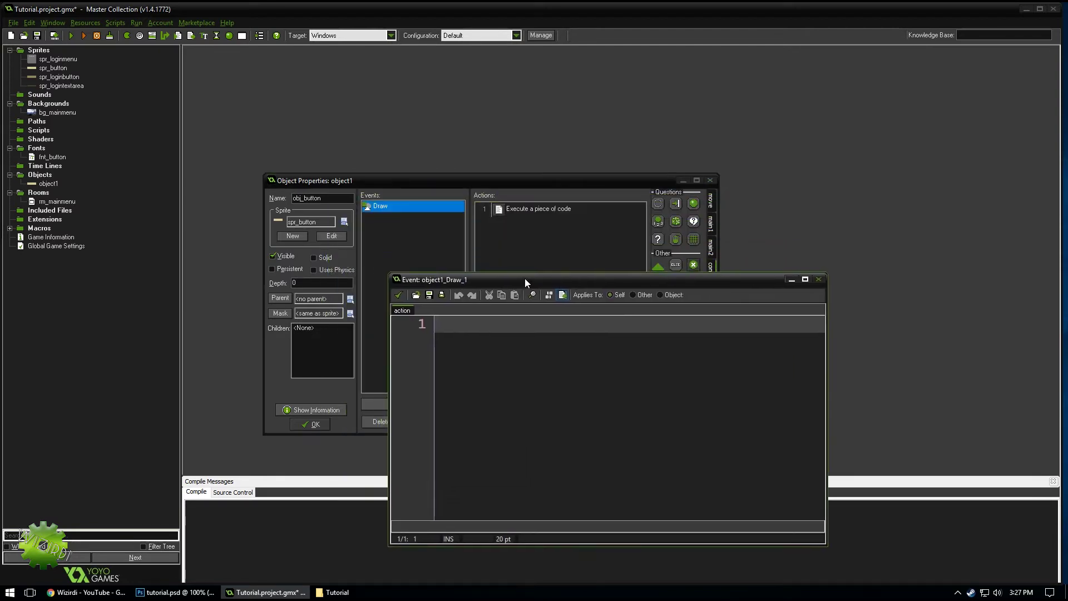
text(draw)
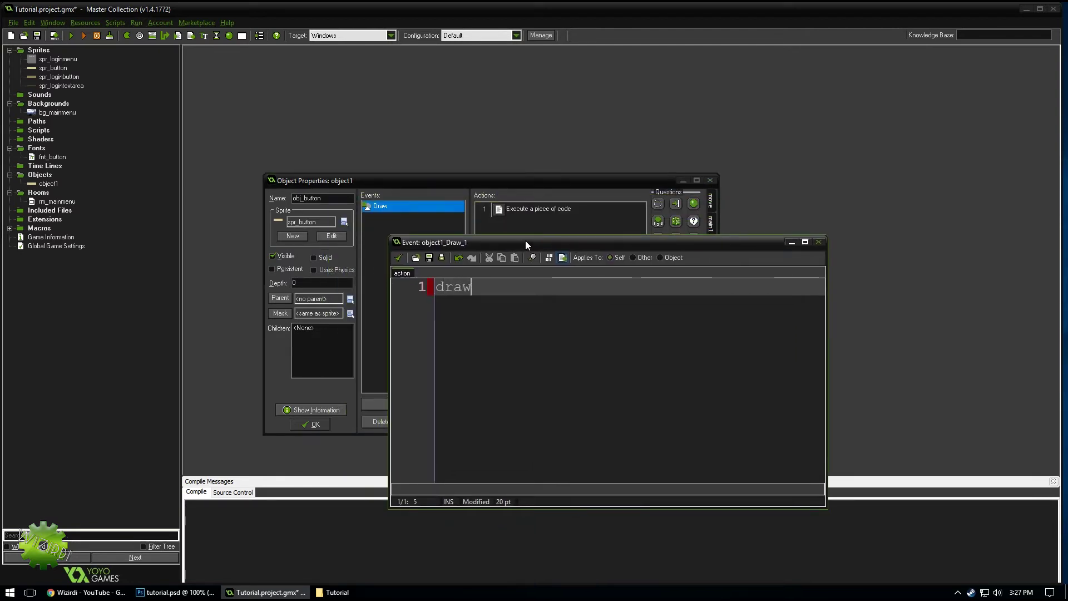
text(_self();)
key(Return)
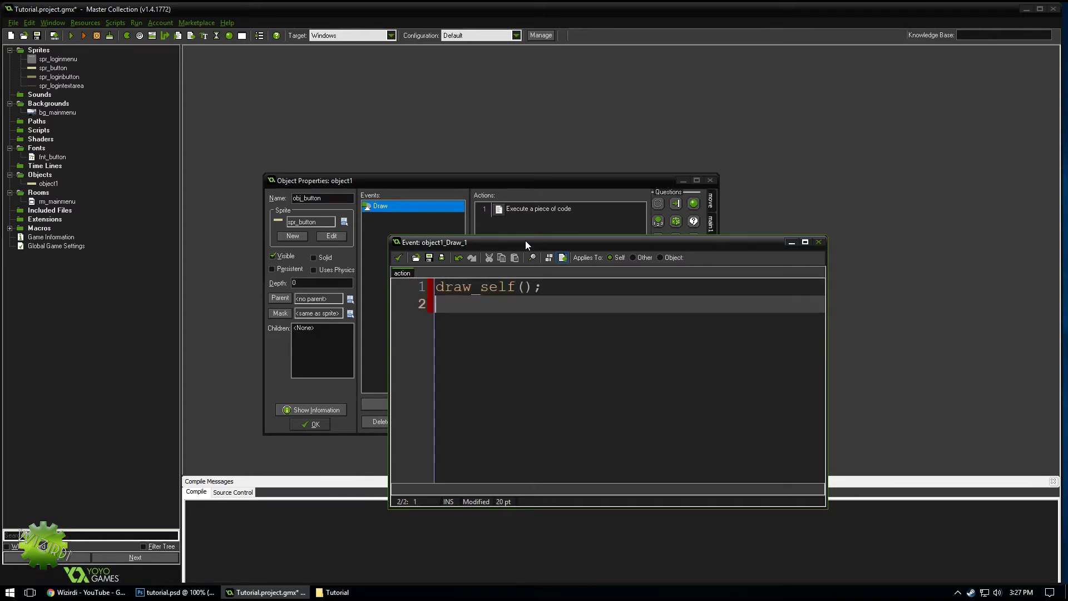
text(draw_set_font(fnt_button);)
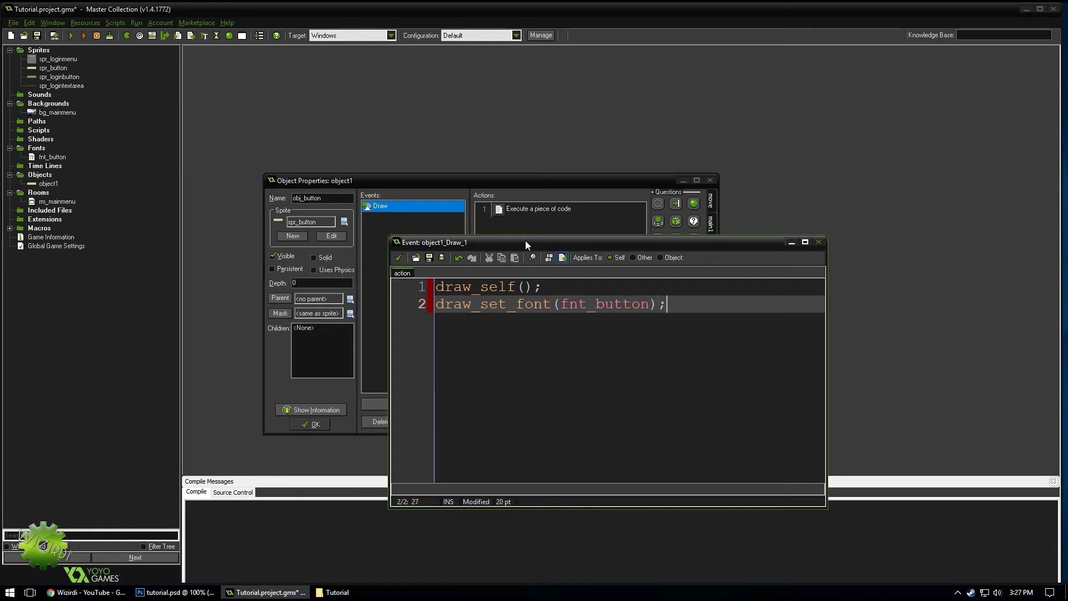
key(Return)
text(draw_set_col)
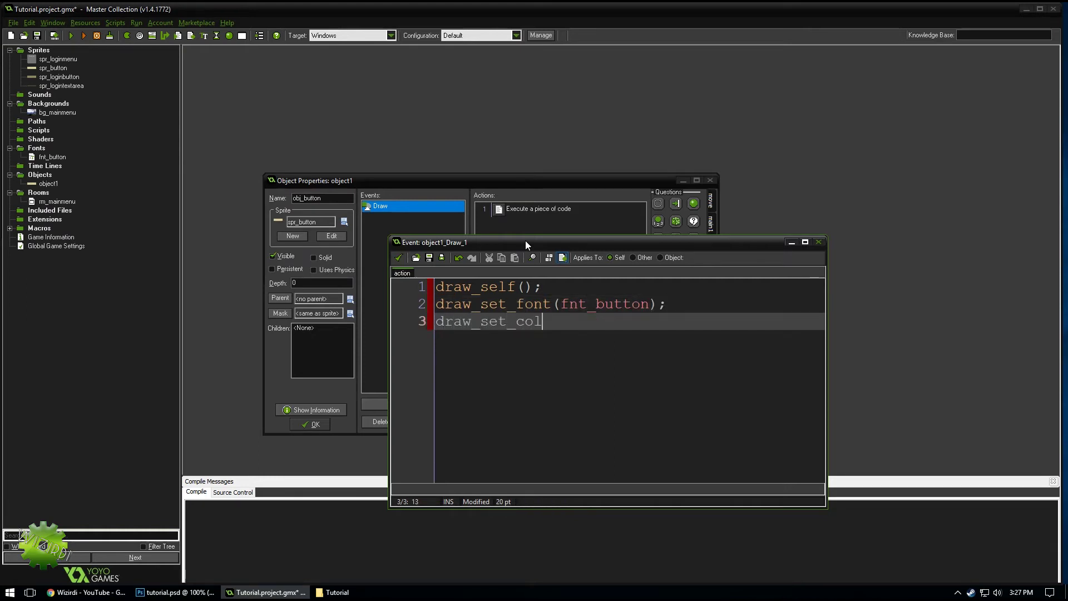
text(or(c_black);)
key(Return)
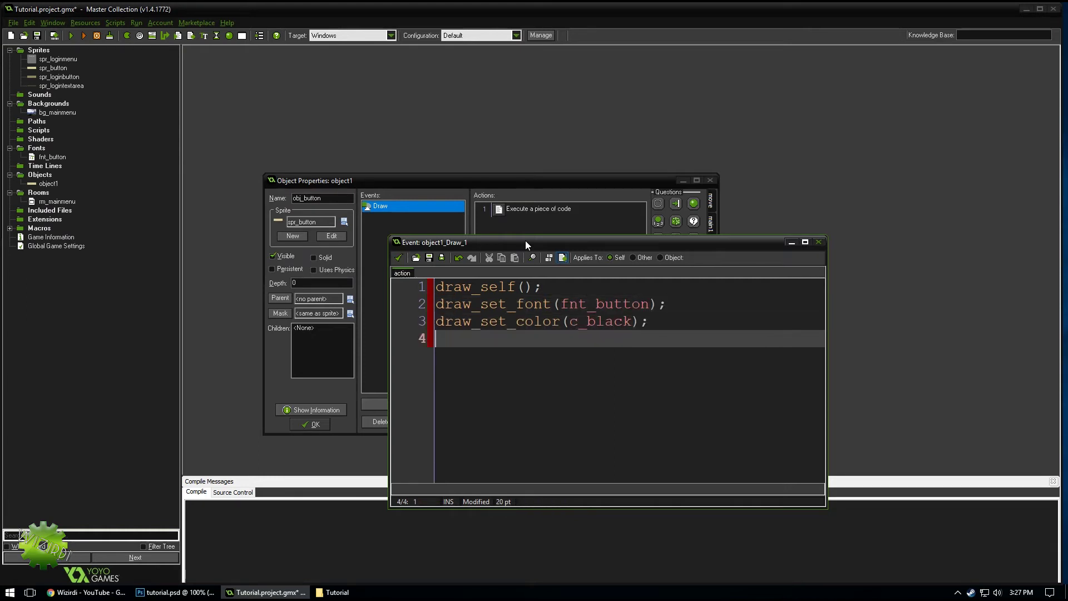
text(draw_set_halign)
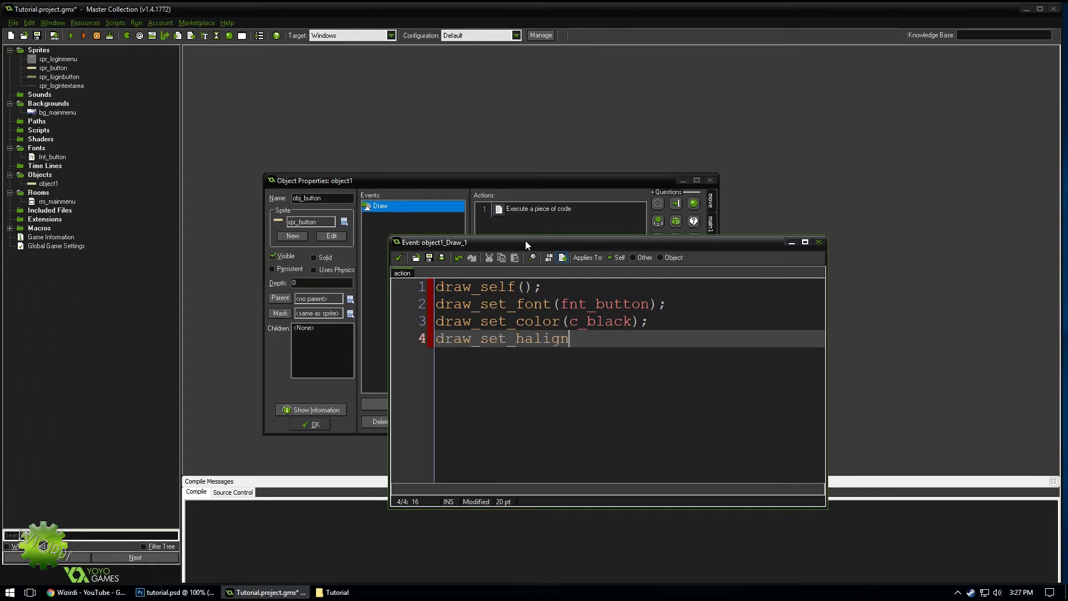
text((fa_center);)
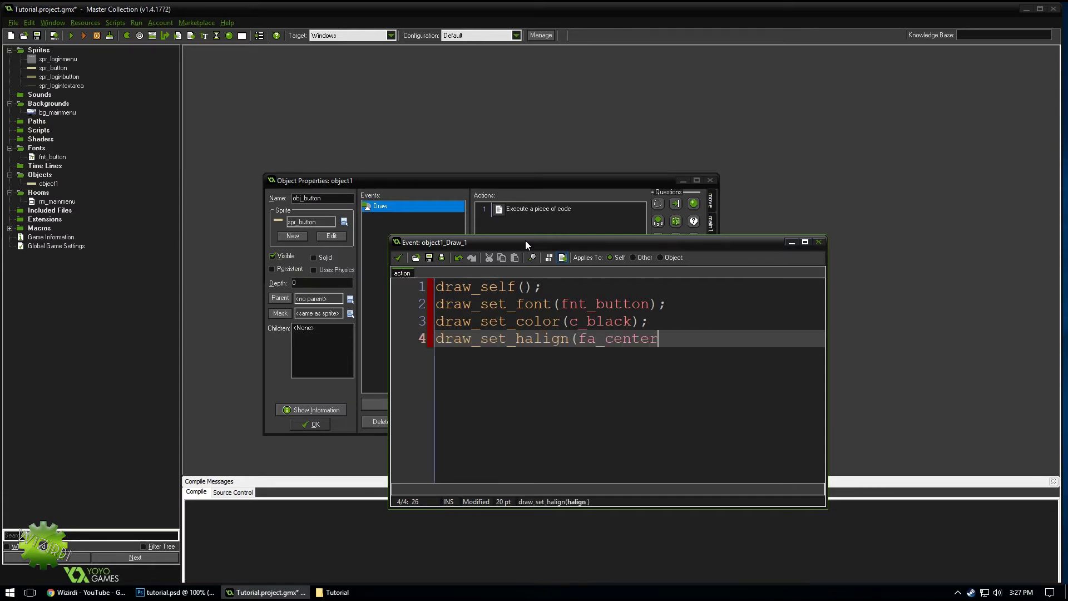
key(Return)
text(draw_set_val)
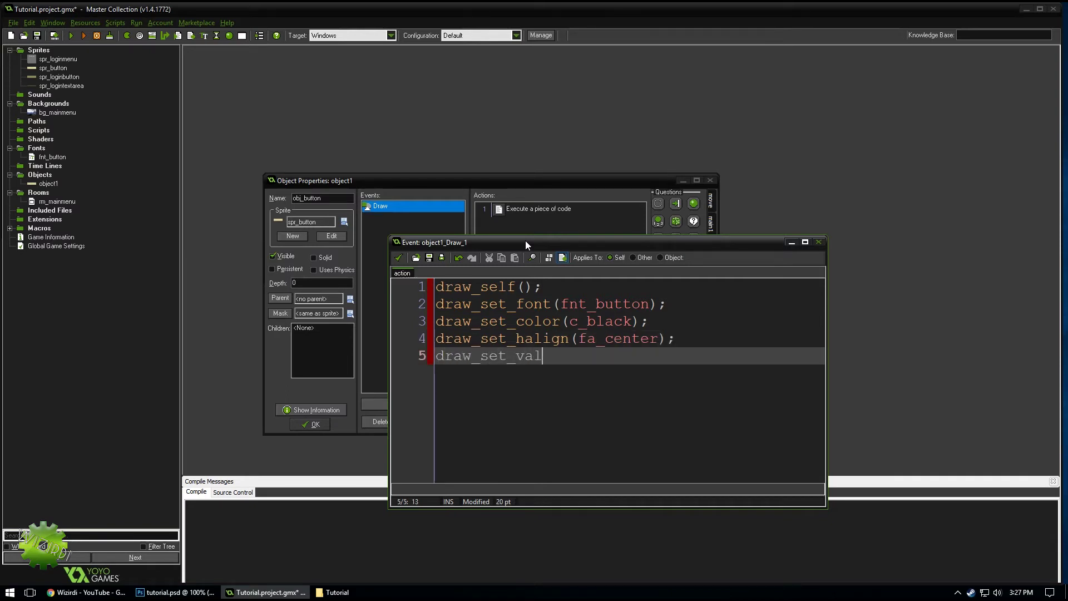
text(ign(fa_middle);)
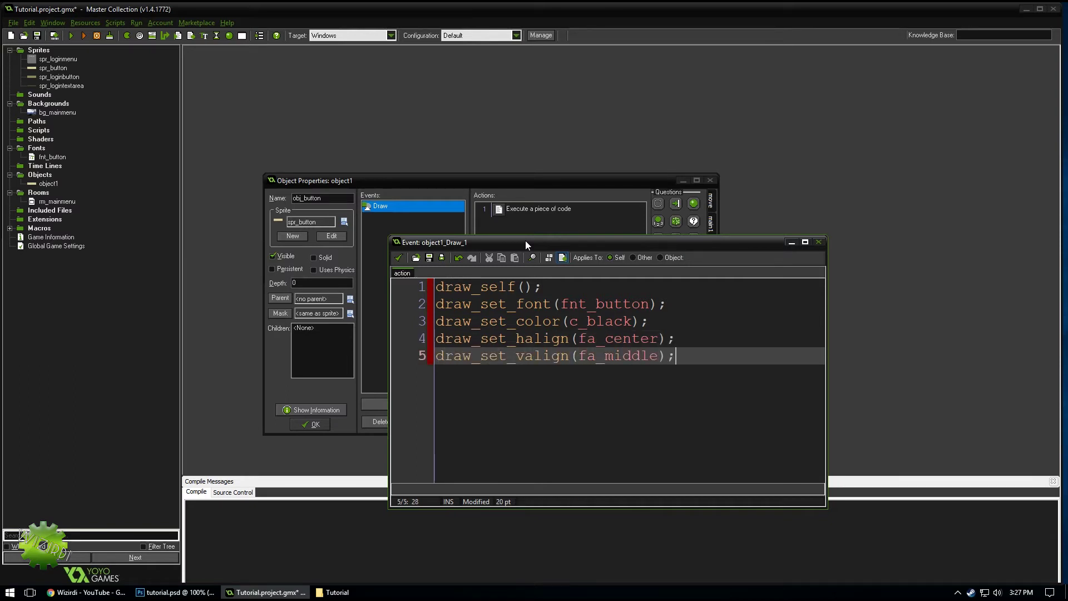
Add the line draw_text(x,y,text); and save the Draw code.
click(489, 338)
key(Down)
click(175, 592)
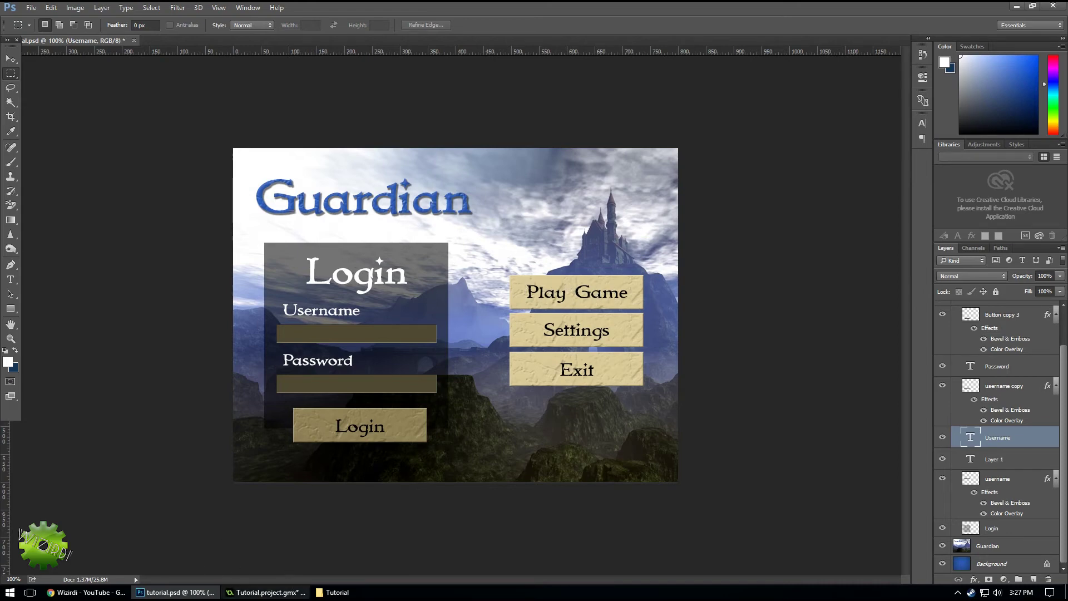
click(265, 592)
click(712, 364)
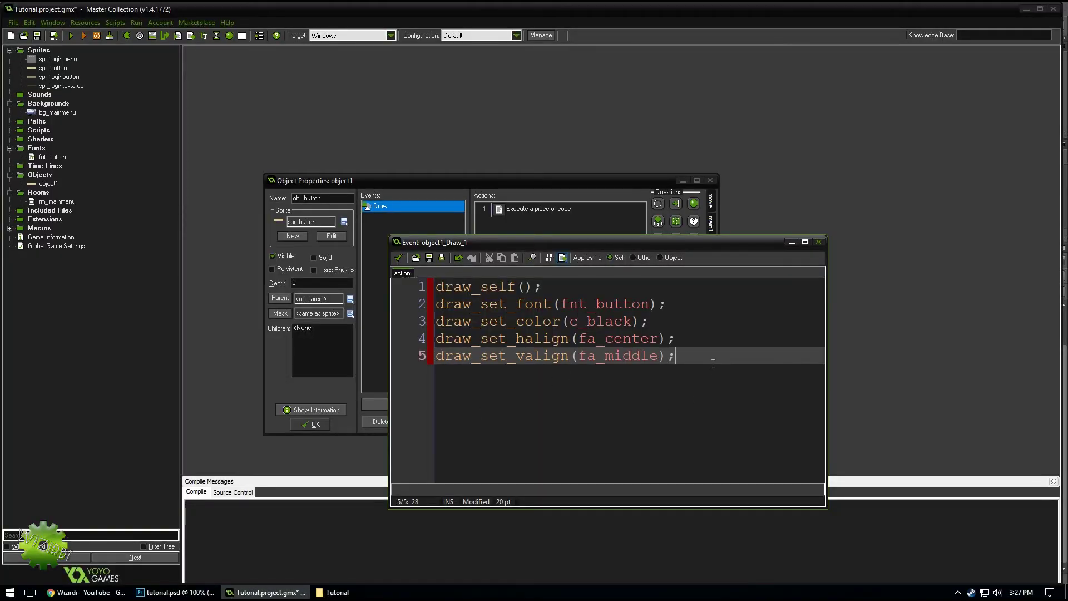
key(Return)
text(draw_text)
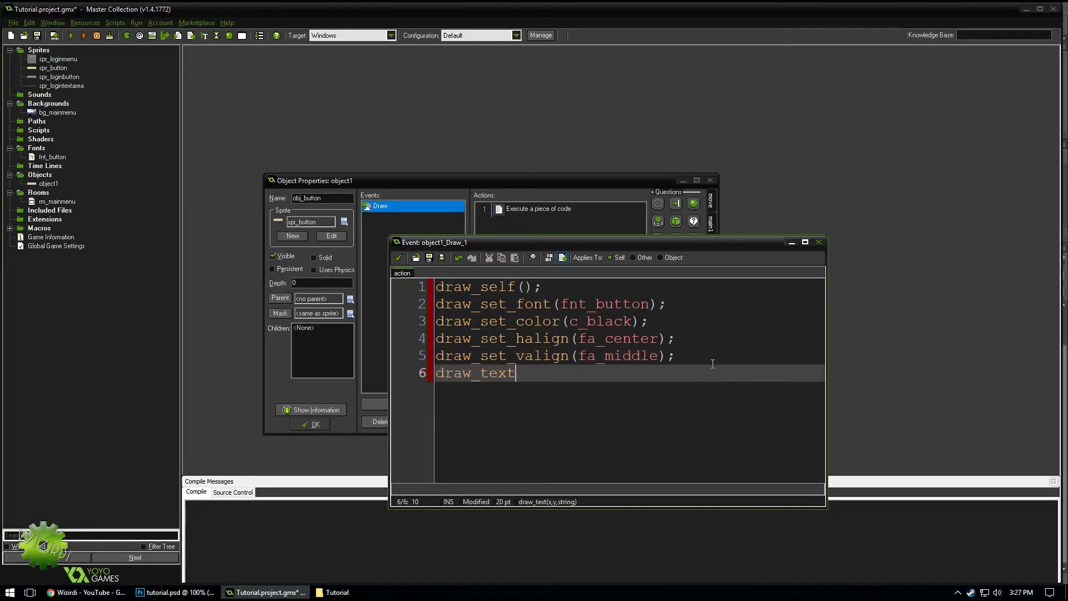
text((x,y,text);)
click(398, 257)
right_click(401, 261)
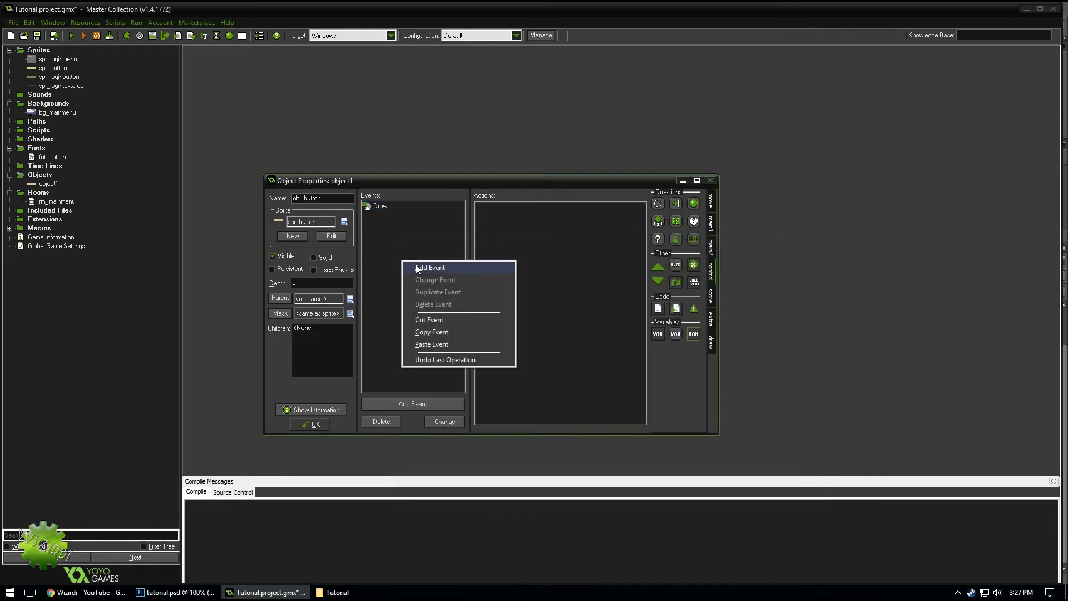